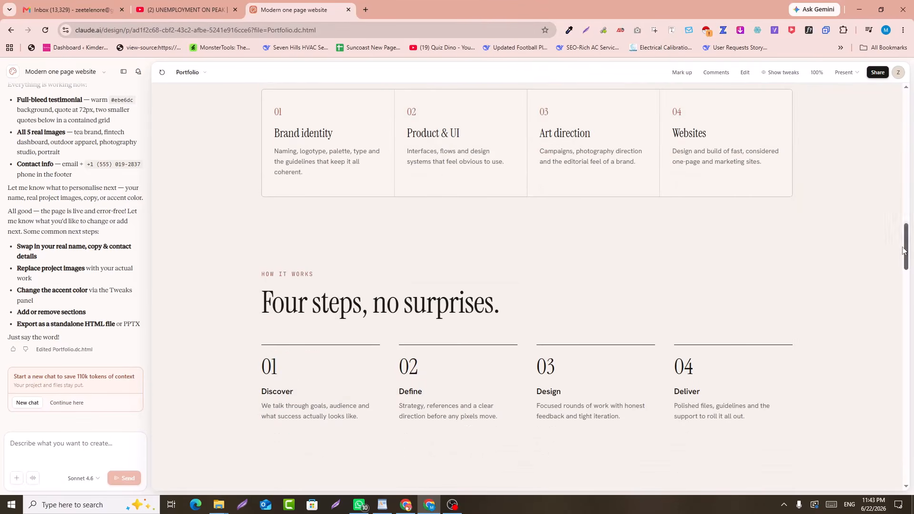
Look through the one-page portfolio design and its Elementor version, from the hero and project cards to the testimonials
left_click_drag(905, 254, 907, 219)
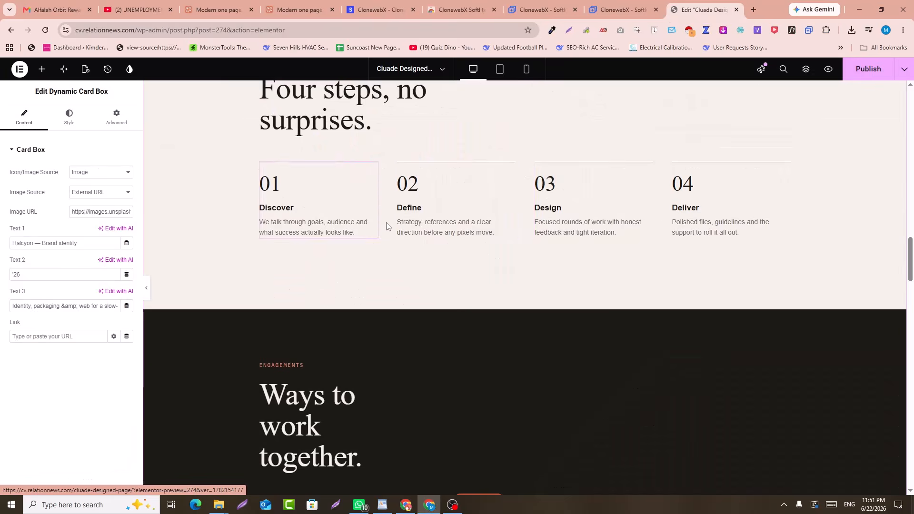
scroll(617, 331, "down", 3)
scroll(618, 331, "down", 3)
left_click(600, 333)
scroll(585, 340, "down", 20)
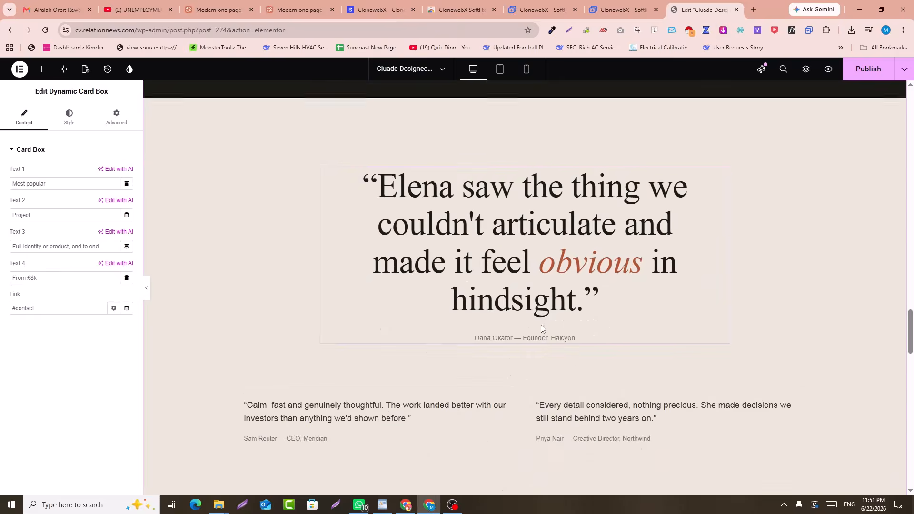
scroll(570, 346, "down", 10)
scroll(571, 346, "up", 20)
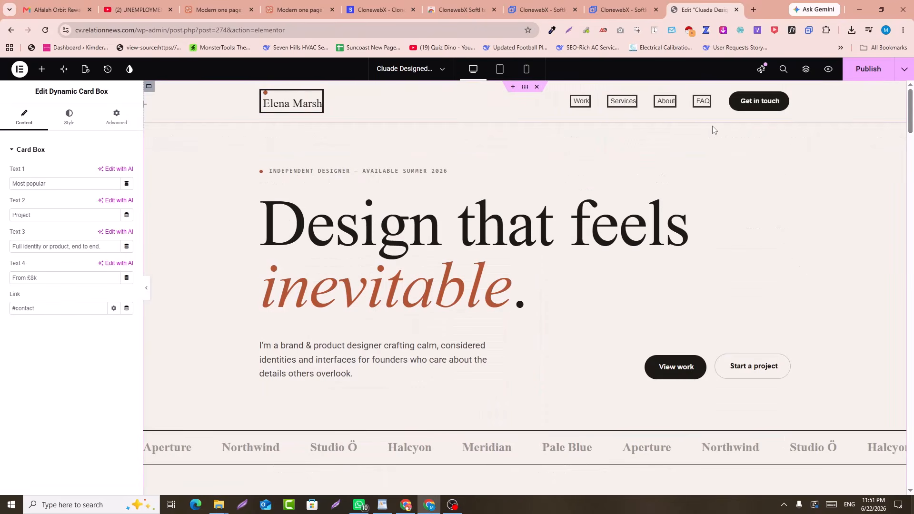
scroll(628, 265, "down", 10)
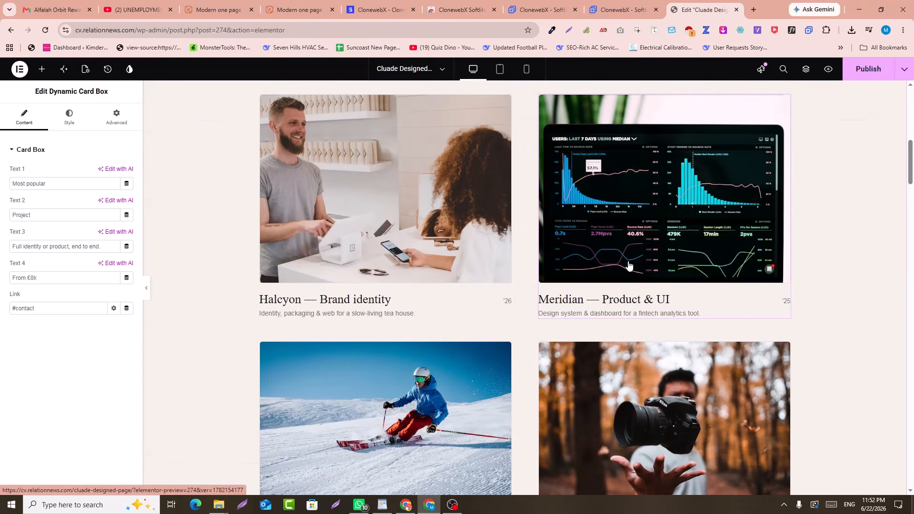
scroll(628, 265, "down", 10)
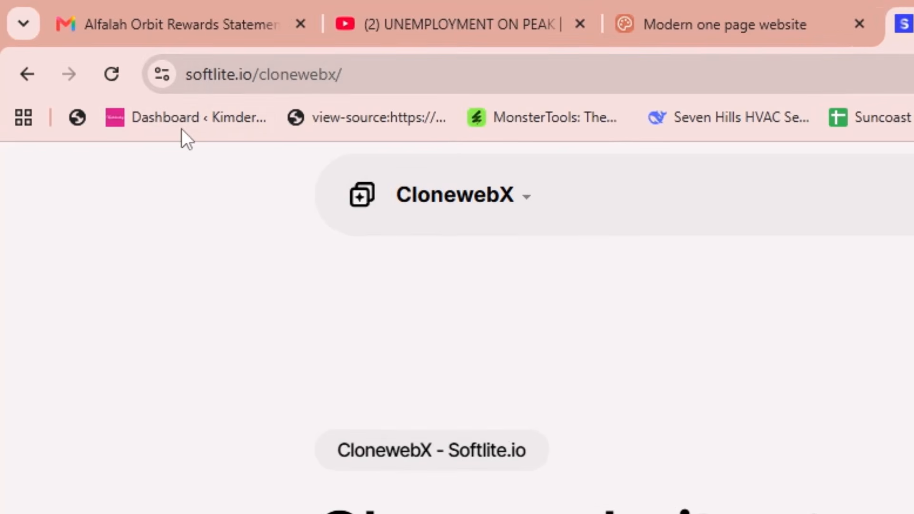
Browse the ClonewebX product page on softlite.io and open its web app
scroll(794, 206, "down", 10)
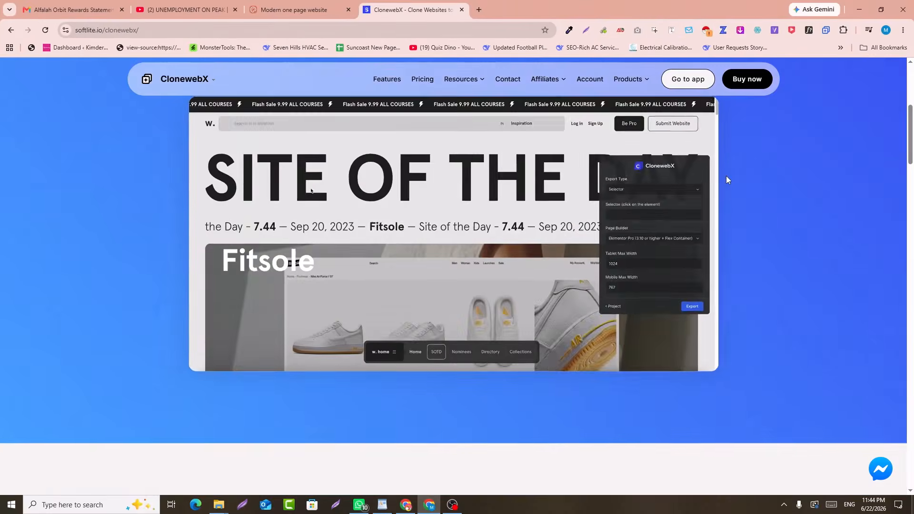
scroll(726, 175, "up", 8)
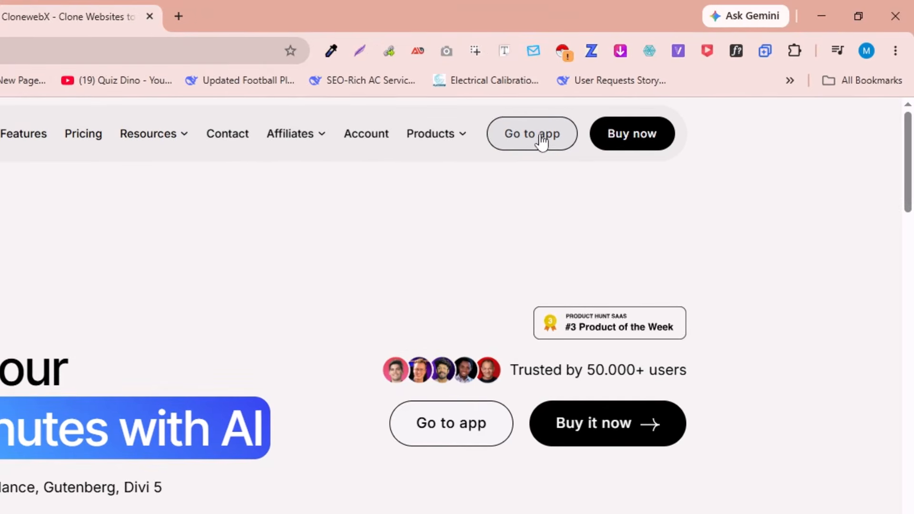
left_click(546, 138)
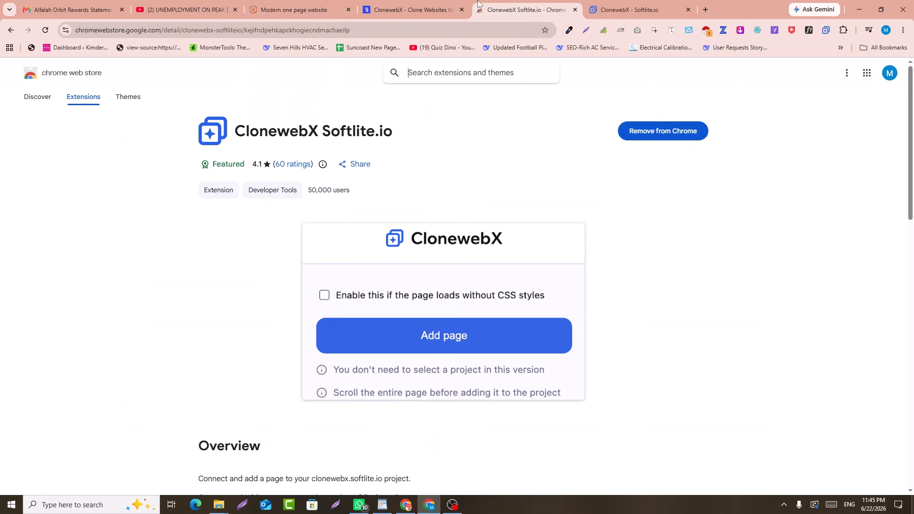
Check the ClonewebX Softlite.io extension on its Chrome Web Store page and in the browser's list of installed extensions
left_click_drag(235, 133, 354, 132)
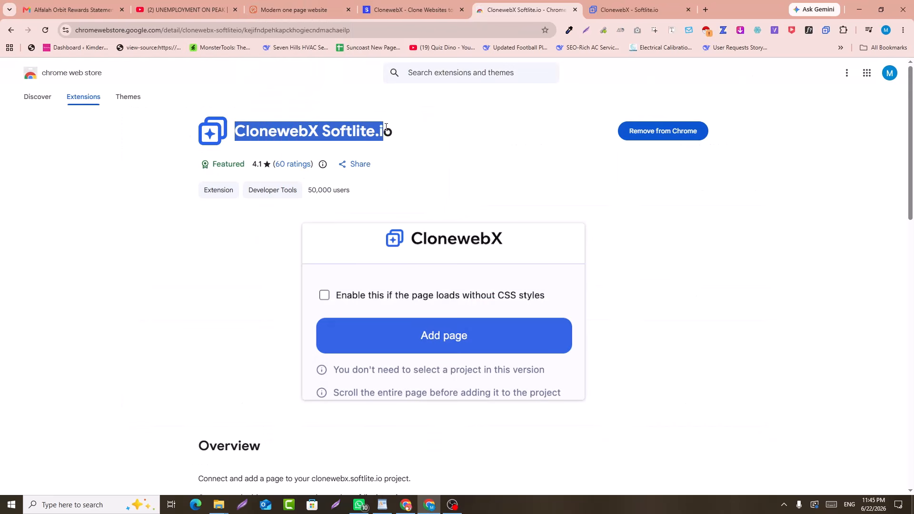
left_click(315, 128)
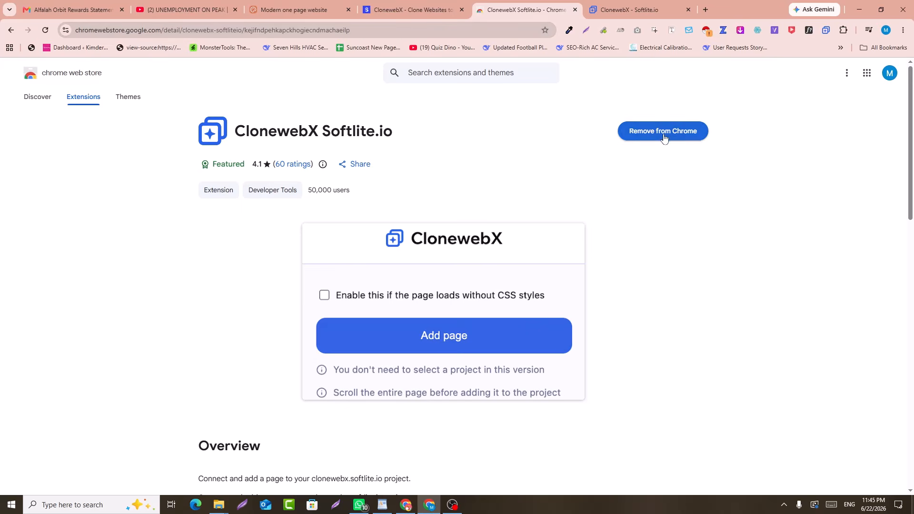
left_click(842, 31)
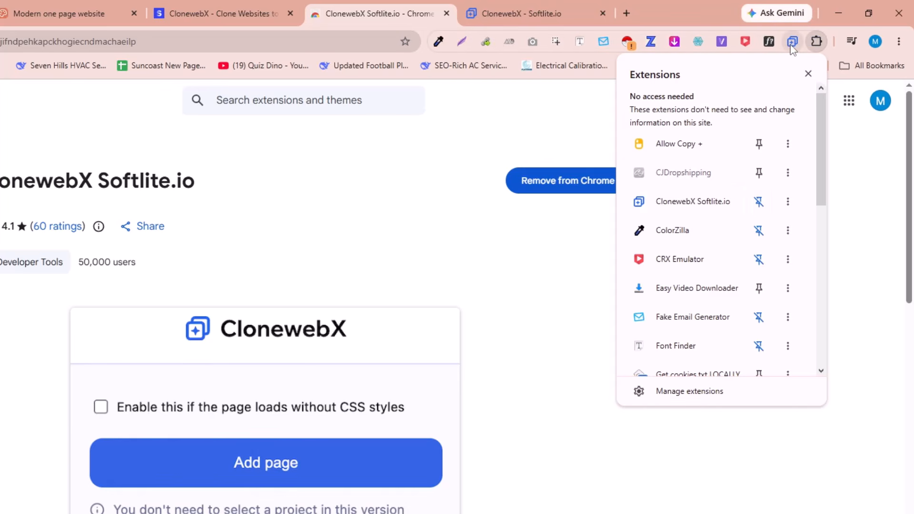
left_click(808, 75)
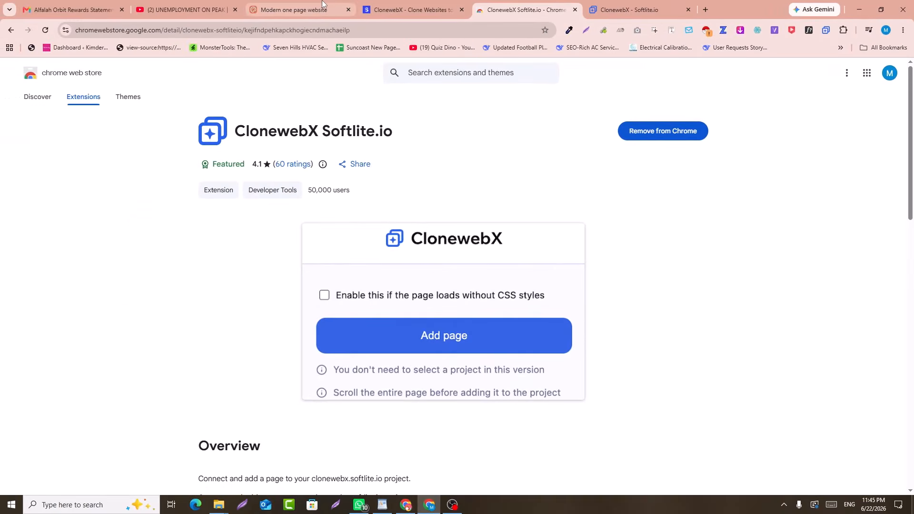
Switch to the Portfolio design in Claude, review its sections and present it in a new tab
left_click(322, 4)
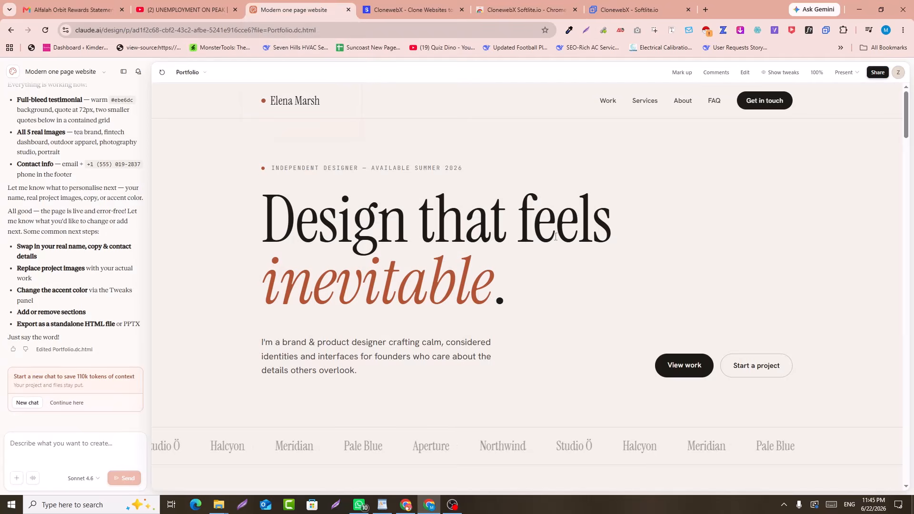
scroll(554, 237, "down", 8)
scroll(555, 236, "down", 15)
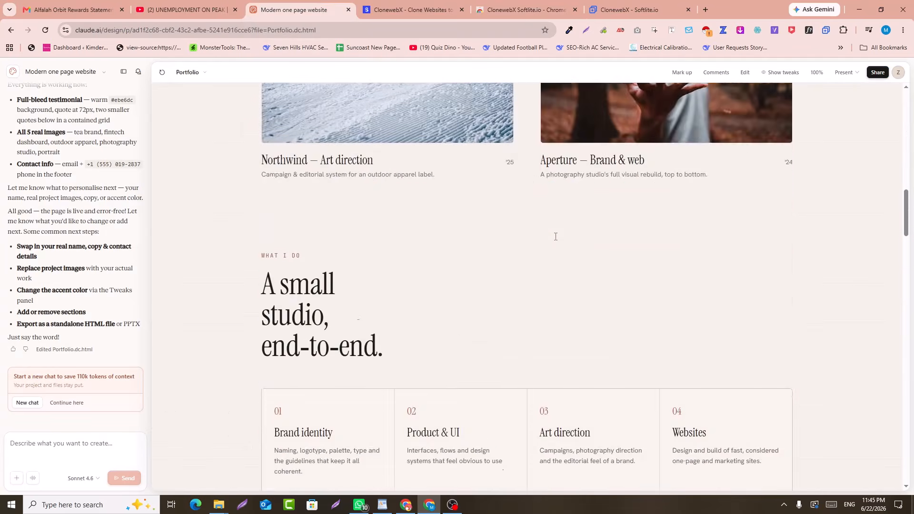
scroll(555, 236, "down", 8)
scroll(555, 236, "up", 15)
scroll(555, 236, "up", 12)
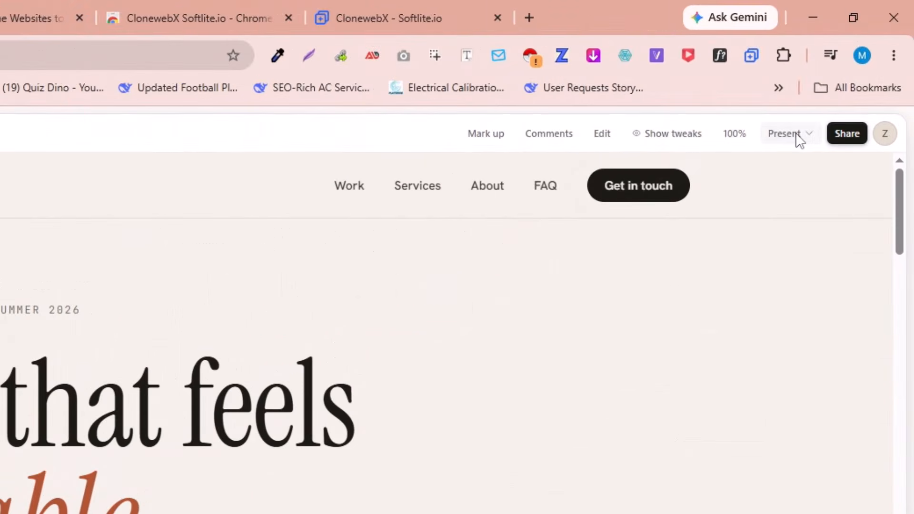
left_click(834, 77)
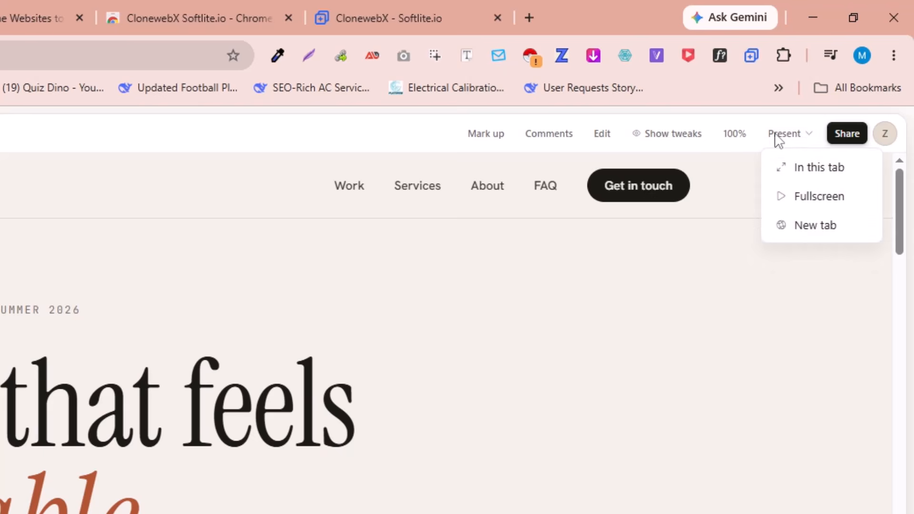
left_click(783, 226)
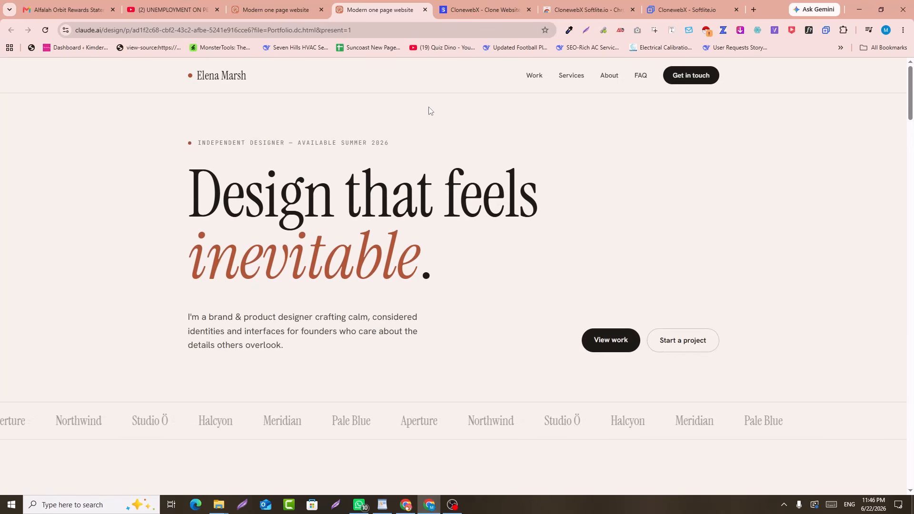
Load the presented portfolio page's sections and add the page to ClonewebX with the browser extension
scroll(530, 149, "down", 4)
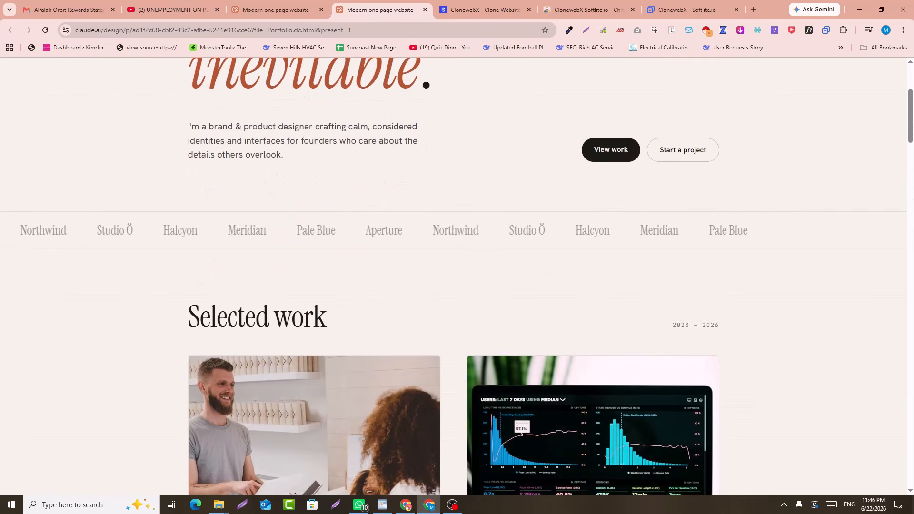
left_click_drag(909, 130, 594, 149)
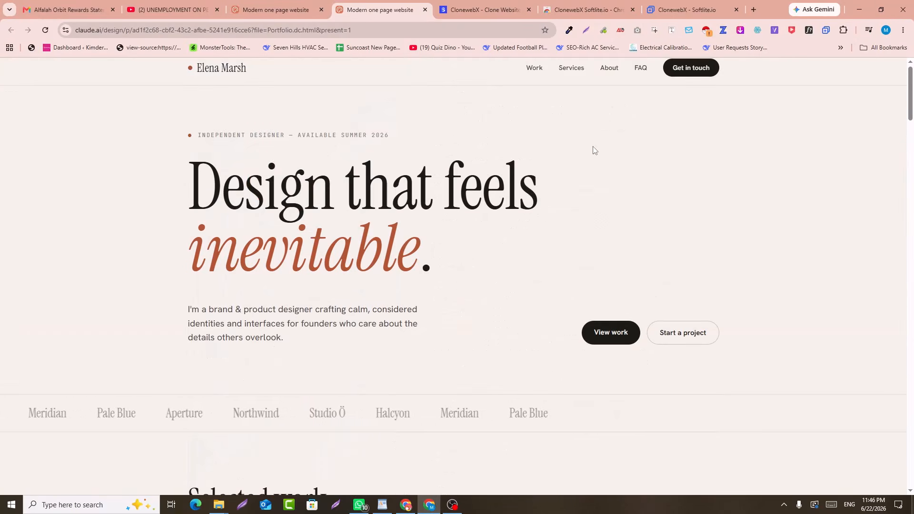
scroll(575, 202, "down", 8)
scroll(575, 202, "up", 4)
scroll(575, 206, "up", 1)
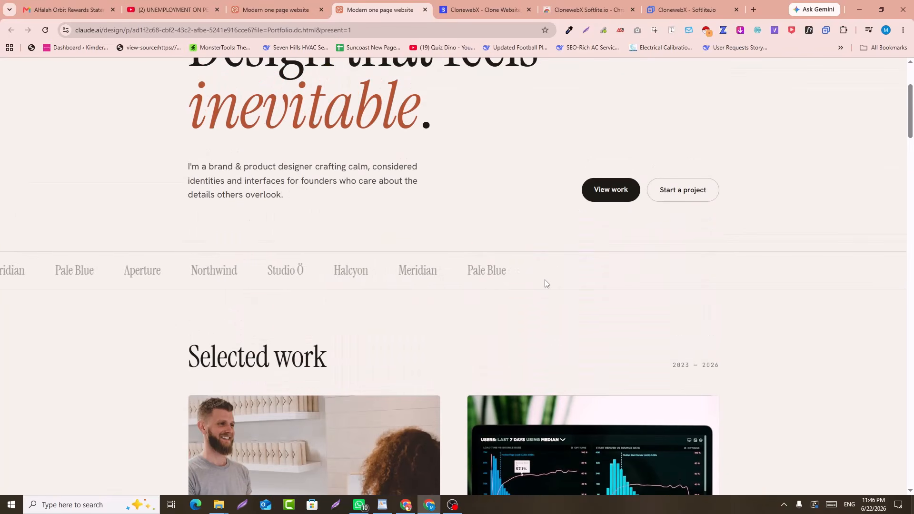
scroll(546, 283, "up", 3)
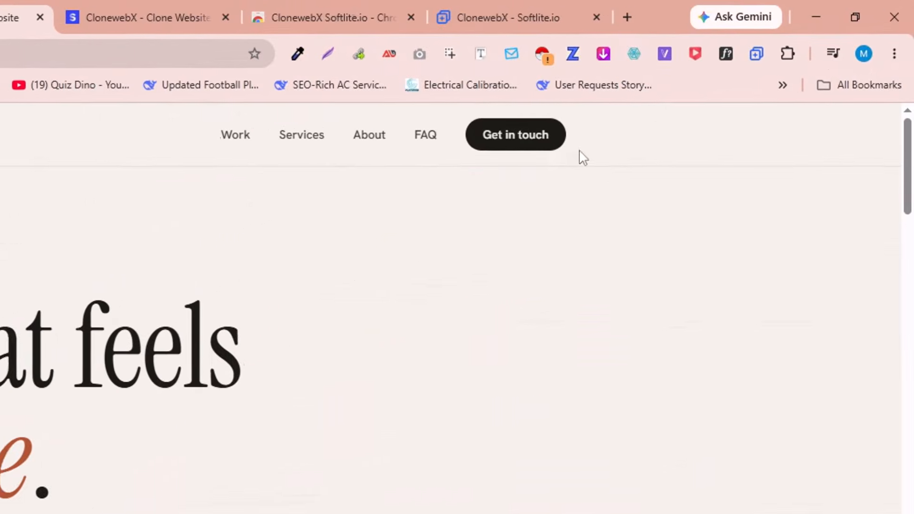
left_click(756, 55)
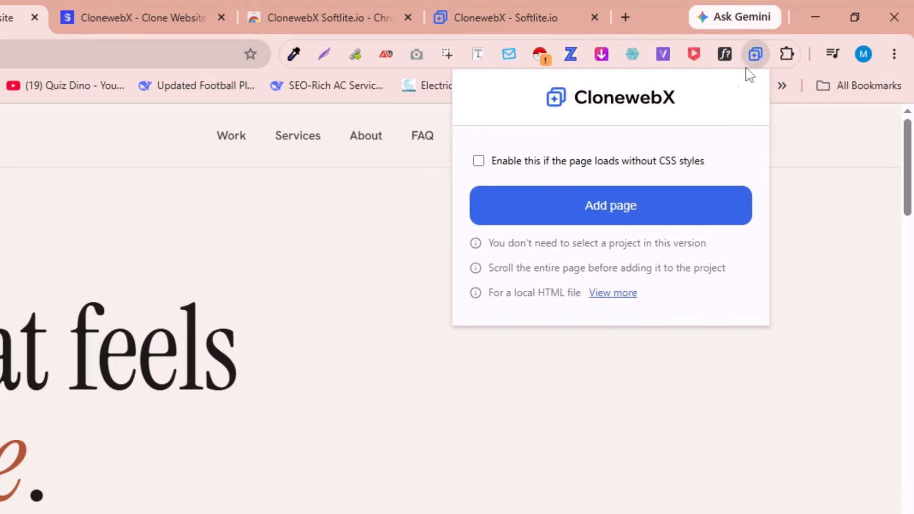
left_click(619, 210)
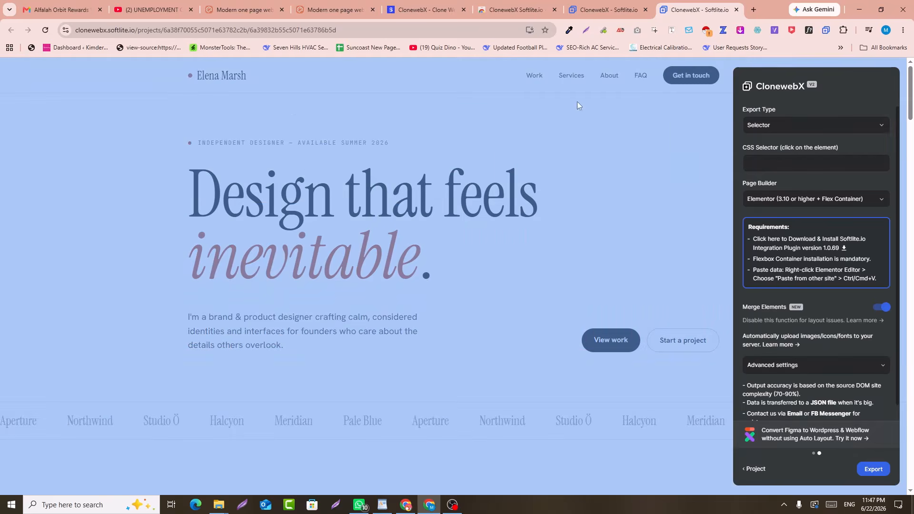
Set the ClonewebX export type to Entire Page and keep Elementor (3.10 or higher + Flex Container) as page builder
scroll(148, 138, "down", 13)
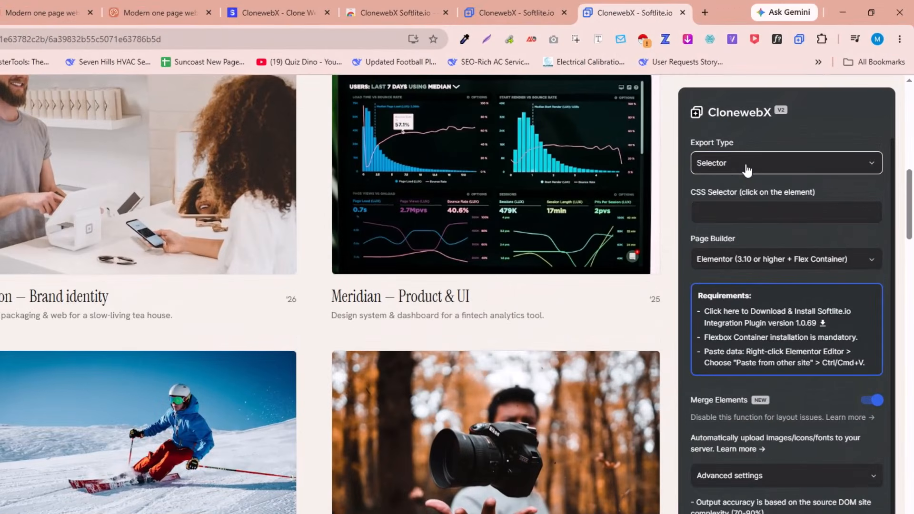
left_click(771, 138)
left_click(719, 207)
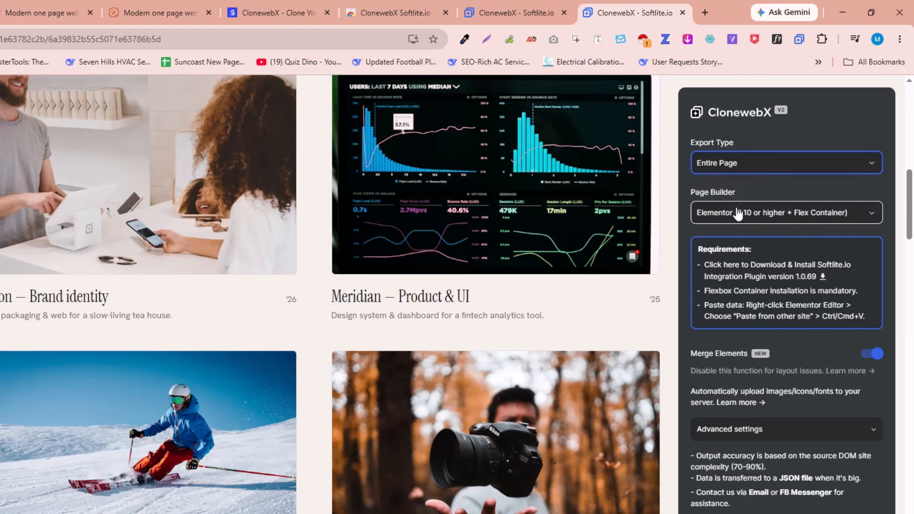
scroll(163, 180, "up", 4)
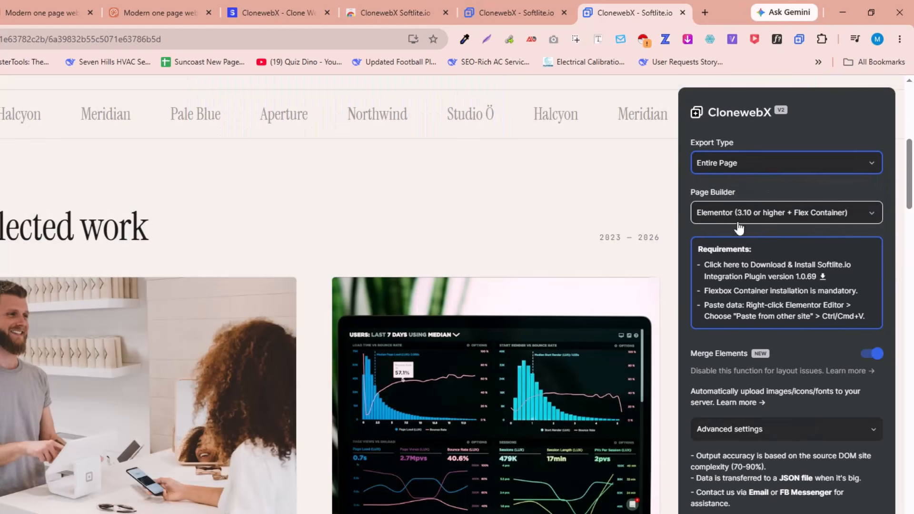
left_click(731, 213)
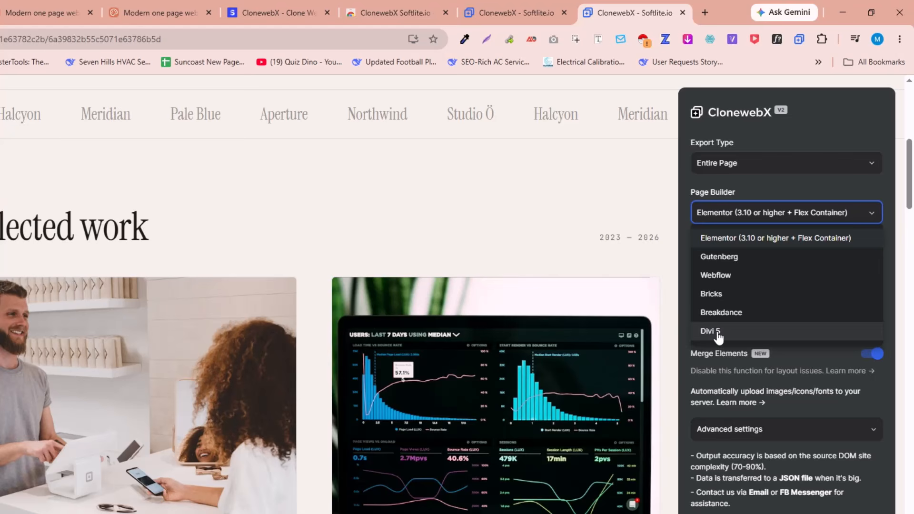
left_click(760, 211)
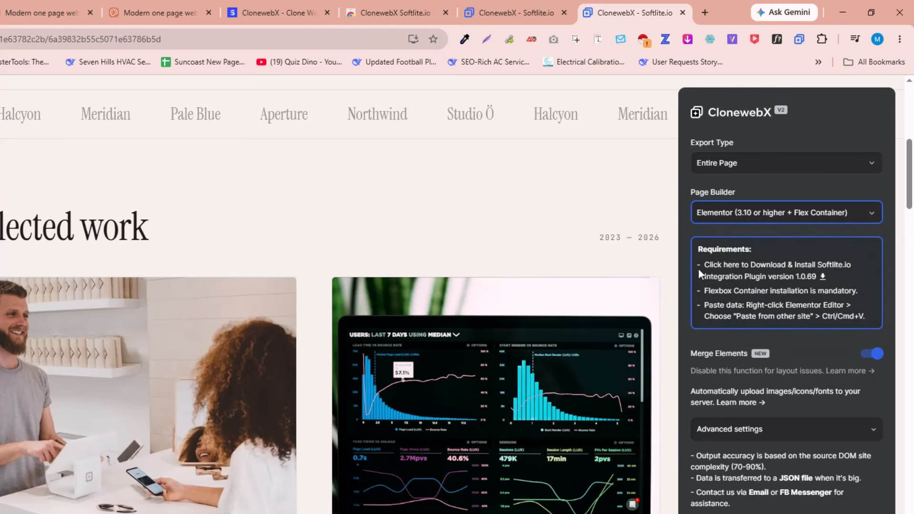
Download the Softlite.io Integration Plugin version 1.0.69 and check it in the recent downloads
left_click(754, 278)
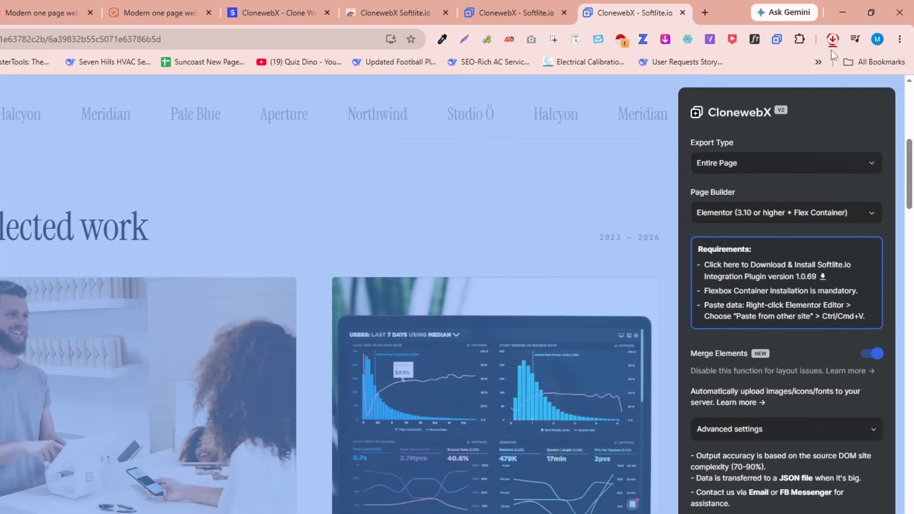
left_click(832, 40)
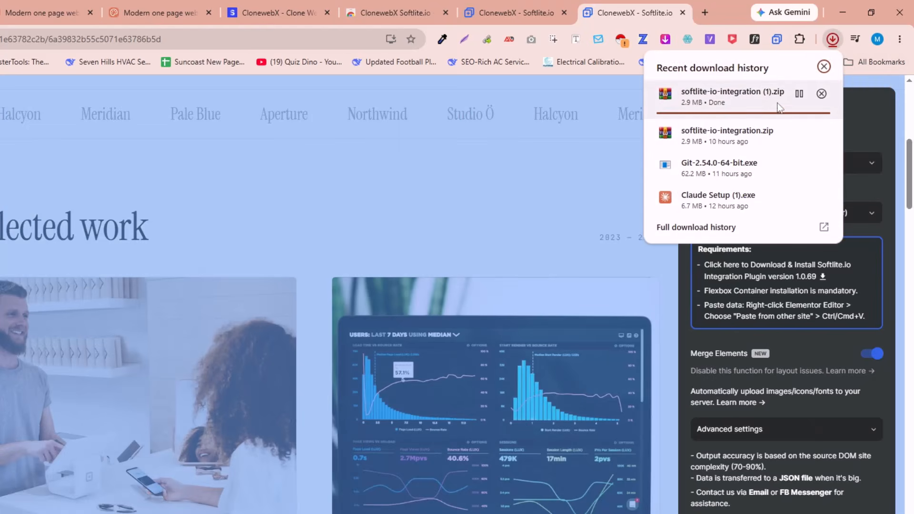
left_click(840, 41)
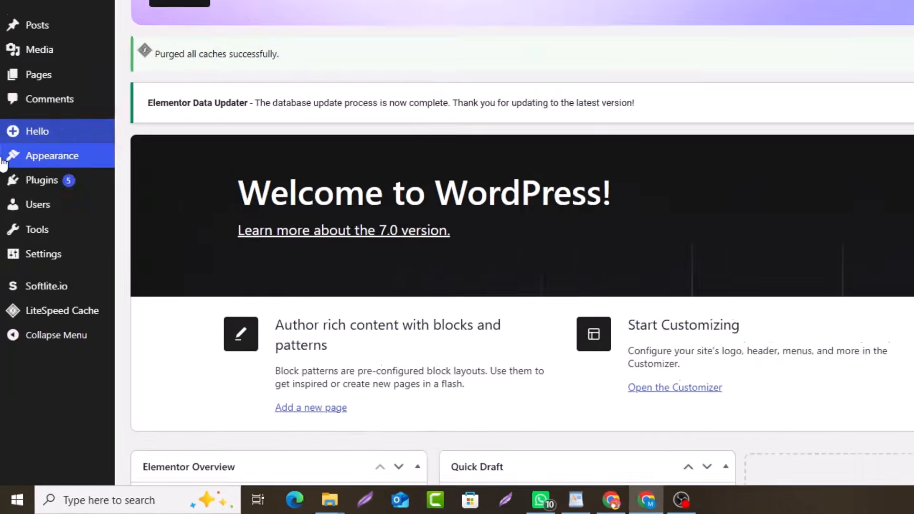
Upload softlite-io-integration.zip as a new WordPress plugin, install it and activate it
mouse_move(7, 294)
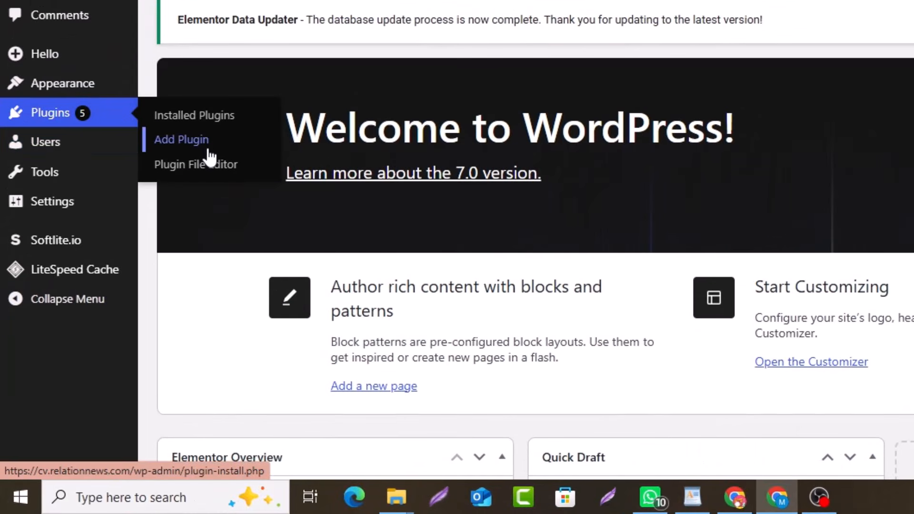
left_click(262, 141)
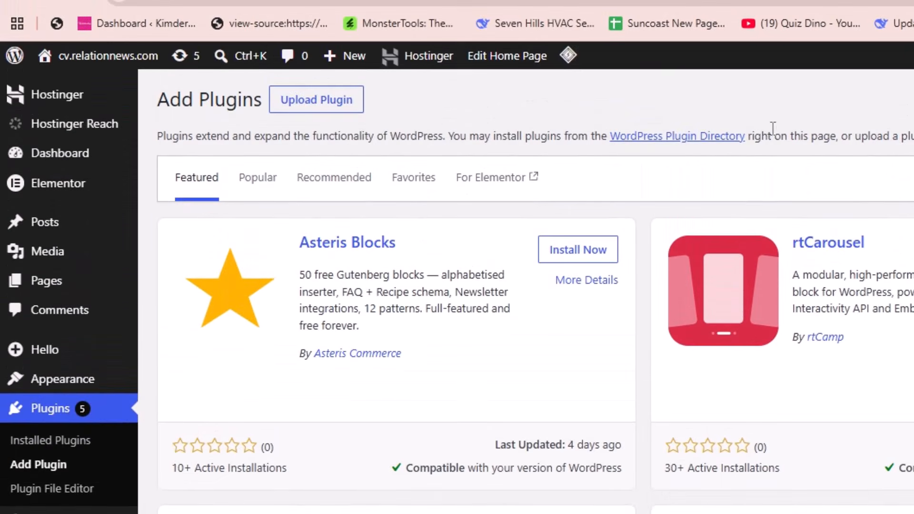
left_click(301, 99)
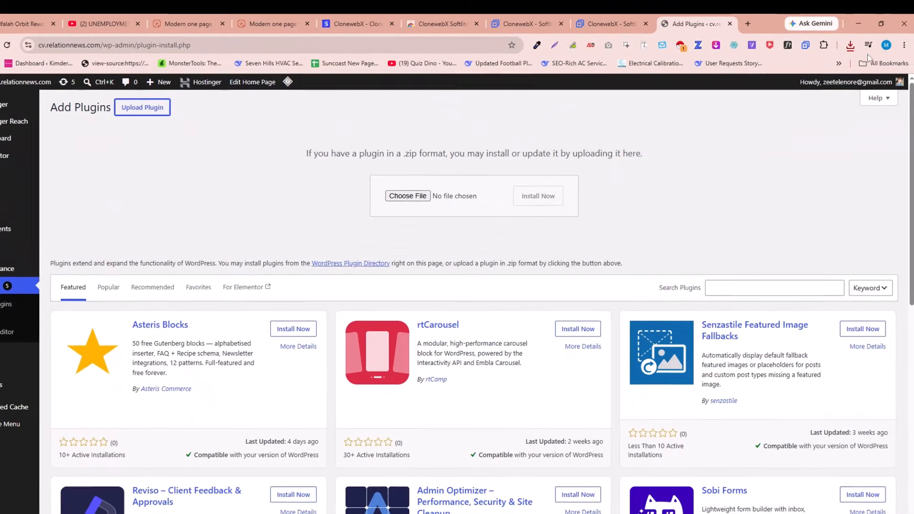
left_click(848, 46)
left_click_drag(764, 116, 433, 204)
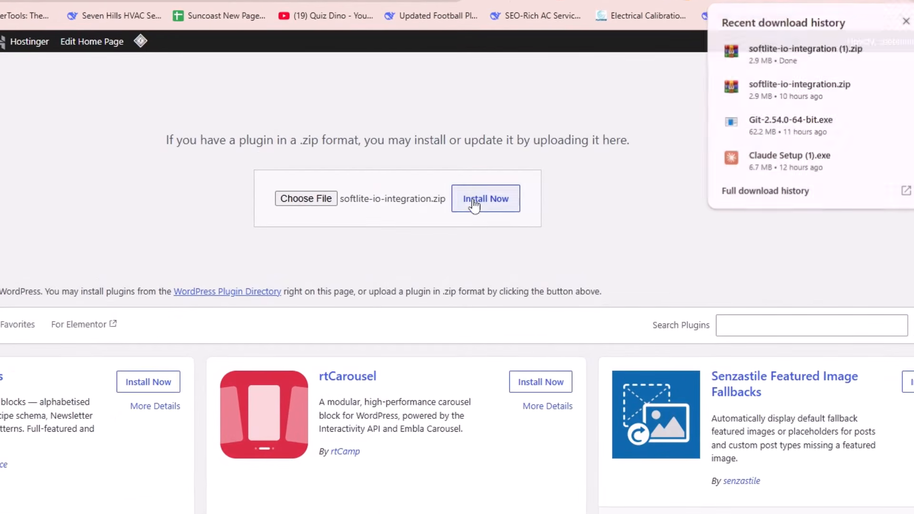
left_click(528, 200)
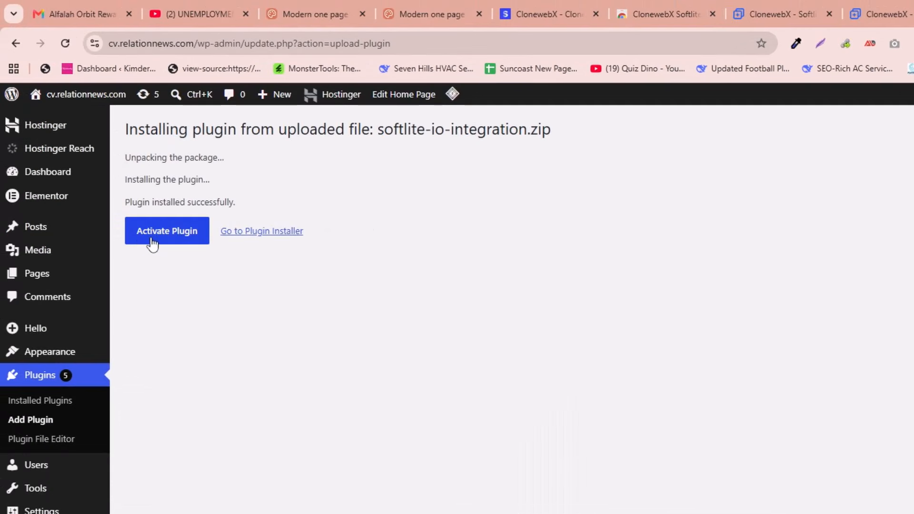
left_click(152, 244)
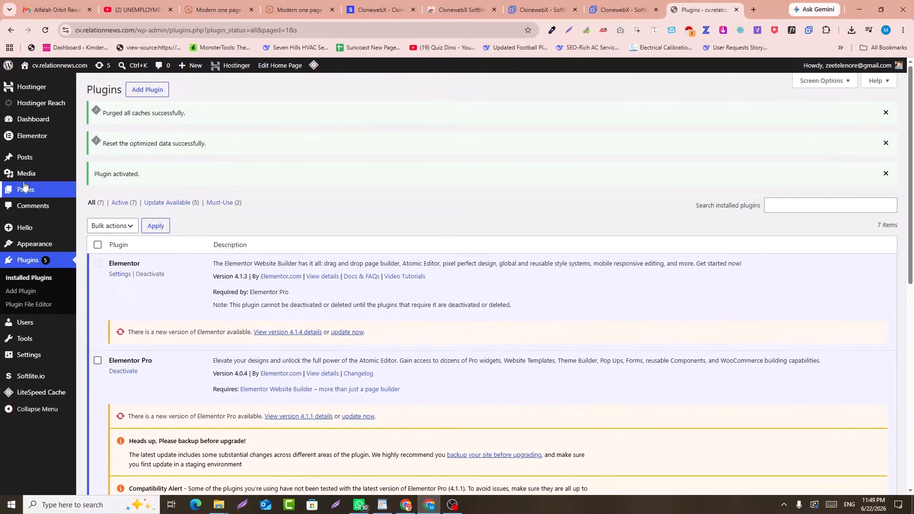
Create a new WordPress page titled "Cluade Designed Page" and publish it
mouse_move(23, 185)
left_click(95, 204)
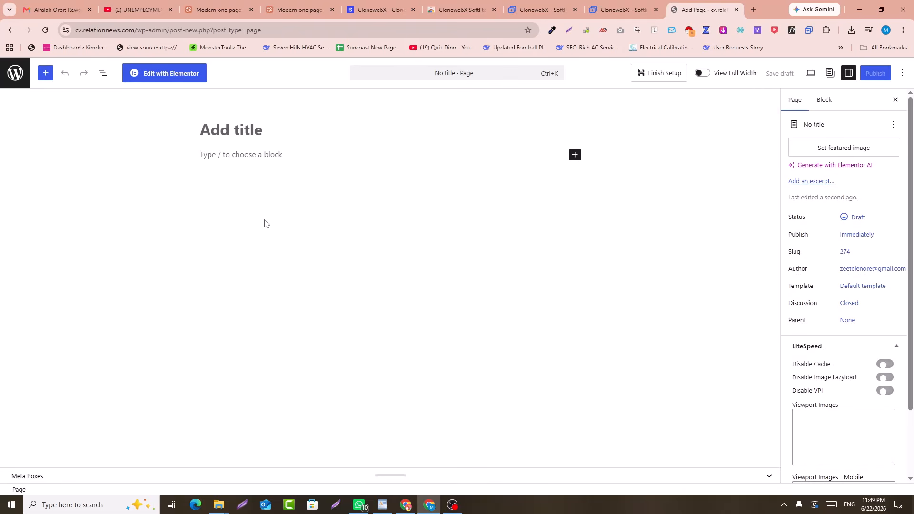
type("Cal")
key("BackSpace")
key("BackSpace")
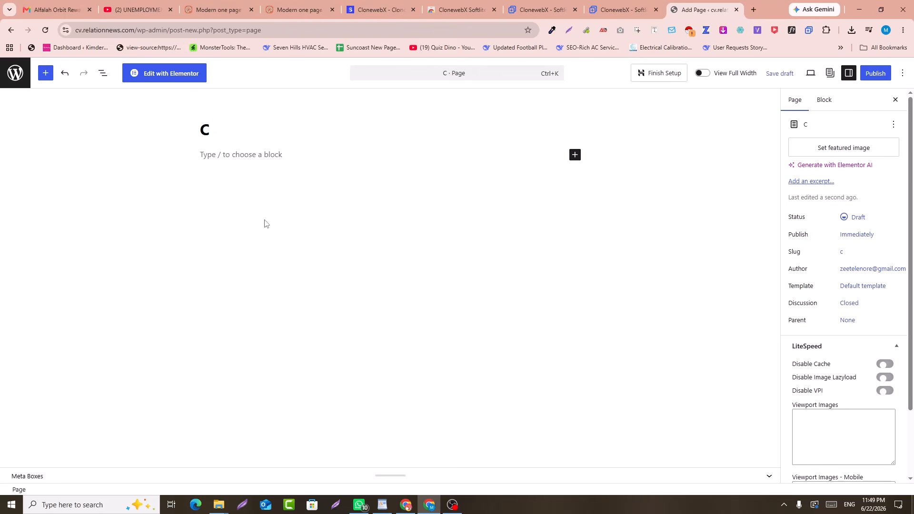
type("luade Designed Page")
left_click(249, 130)
left_click_drag(208, 129, 320, 130)
left_click(241, 130)
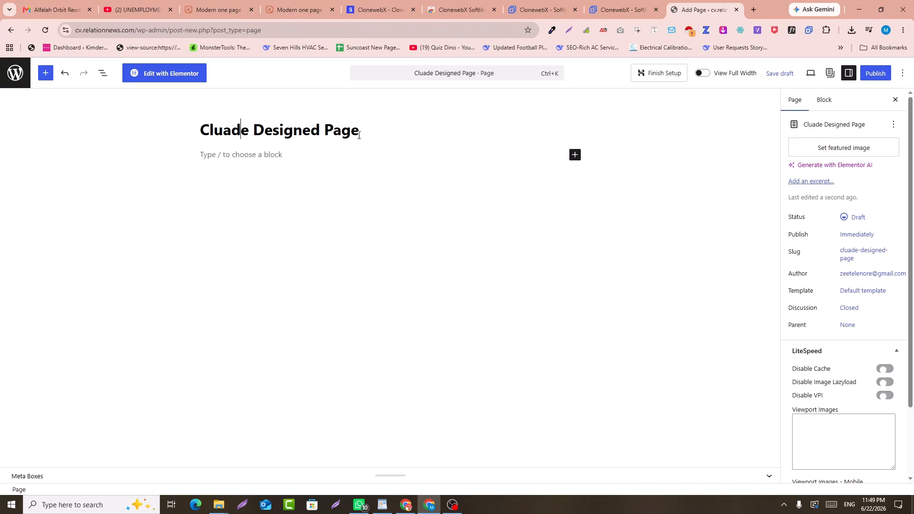
left_click(872, 78)
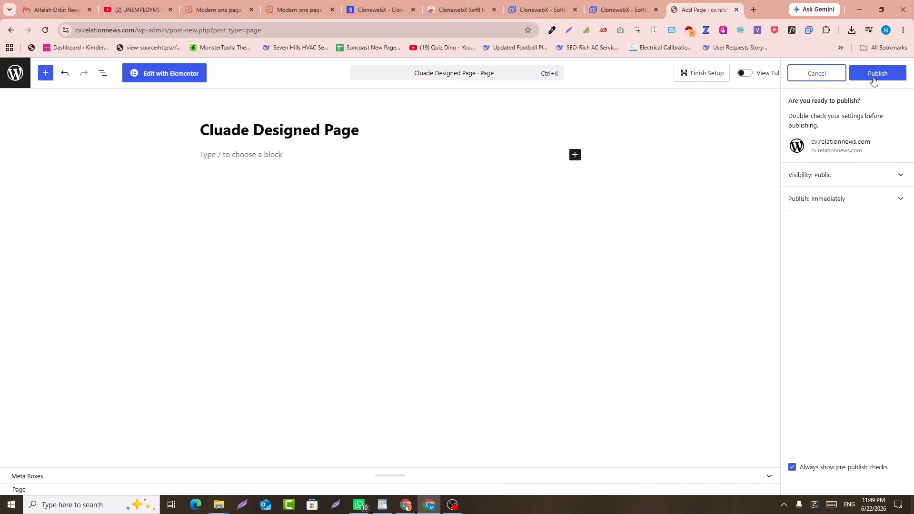
left_click(873, 76)
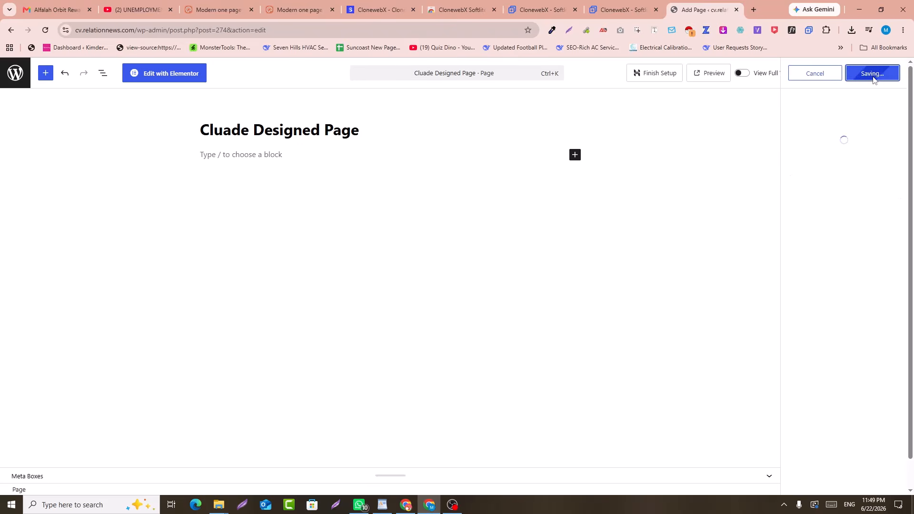
Open the published page in Elementor and set a blank page layout without the theme's header, title and footer
left_click(179, 75)
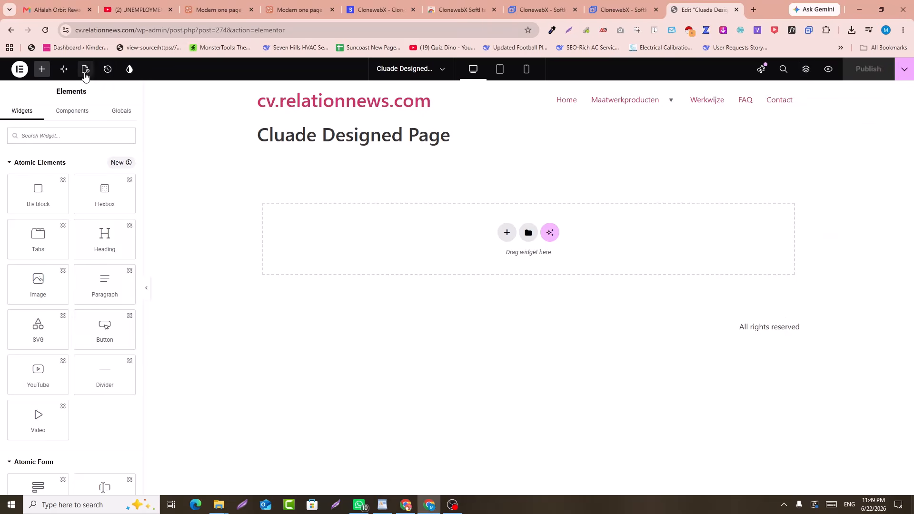
left_click(92, 461)
left_click(95, 425)
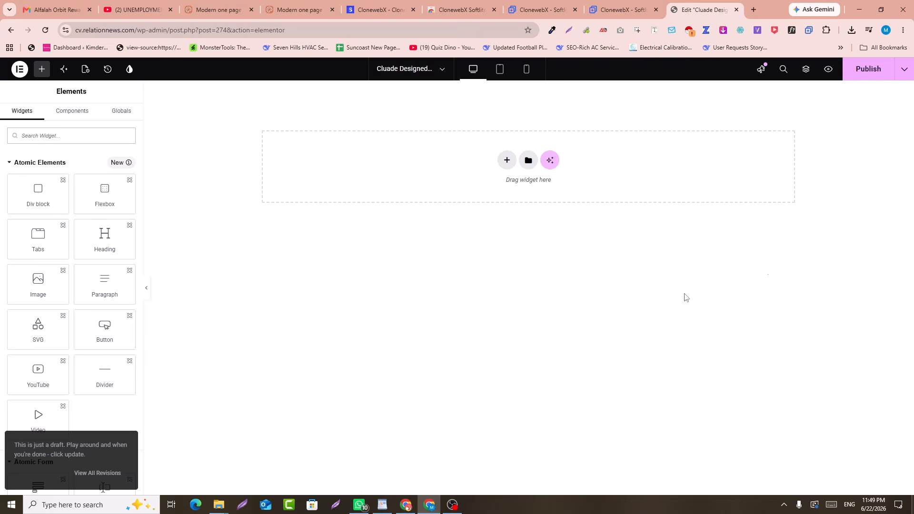
Export the entire page from ClonewebX to the clipboard and paste it into the empty Elementor page using Paste from other site
left_click(629, 5)
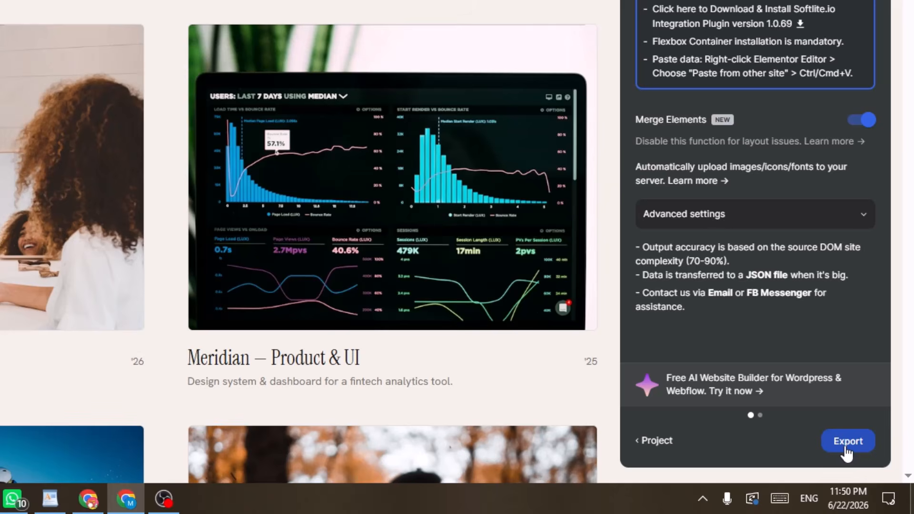
left_click(846, 442)
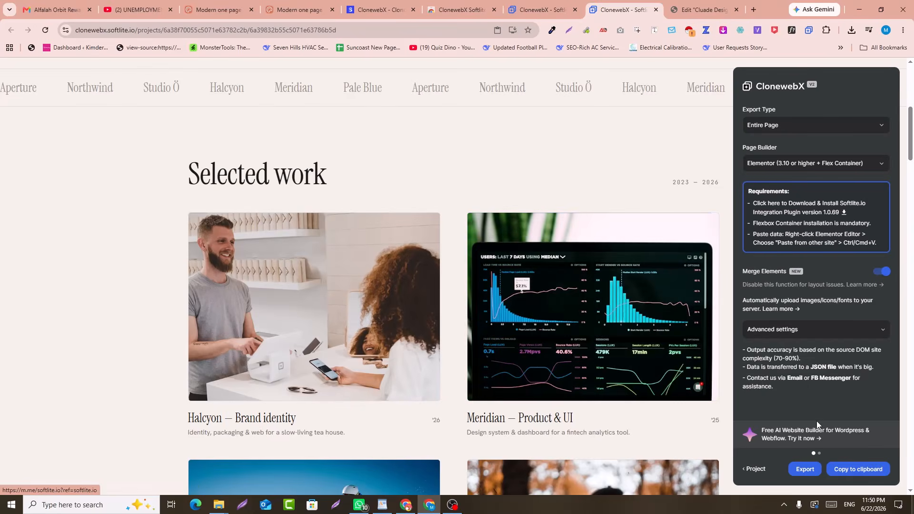
left_click(718, 3)
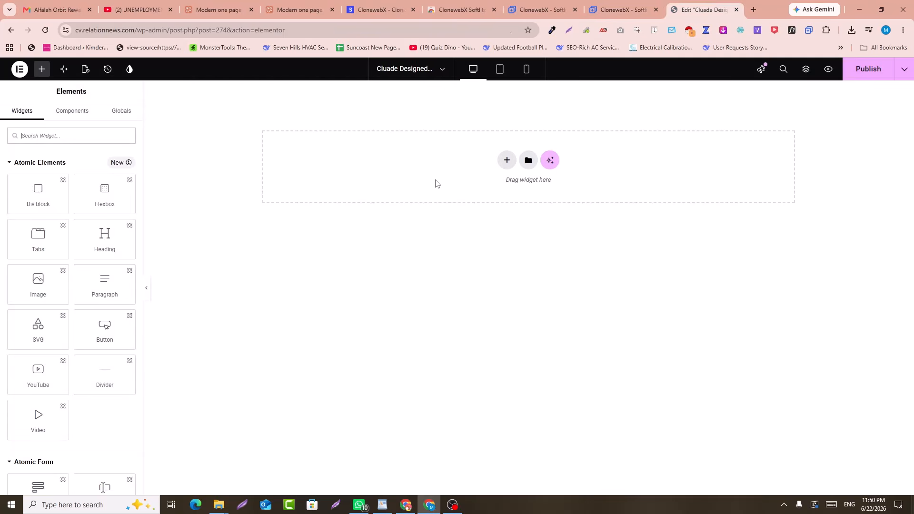
right_click(400, 149)
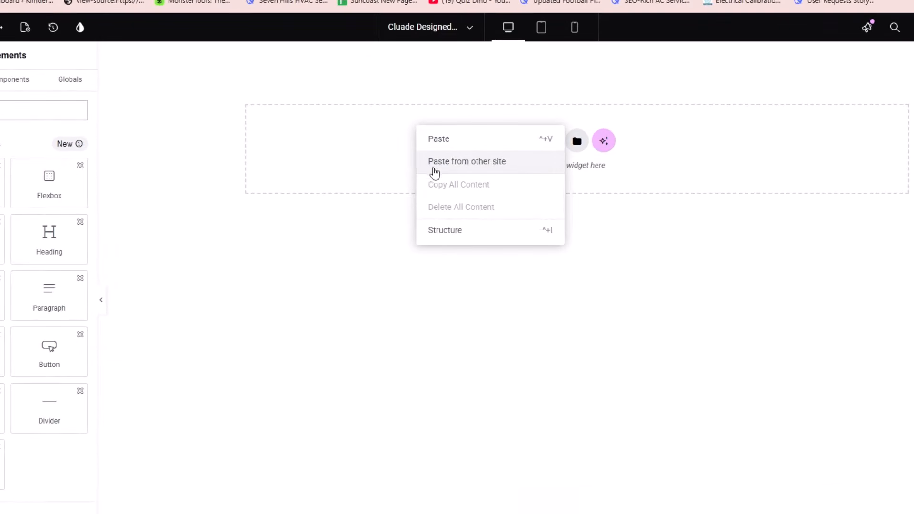
left_click(470, 165)
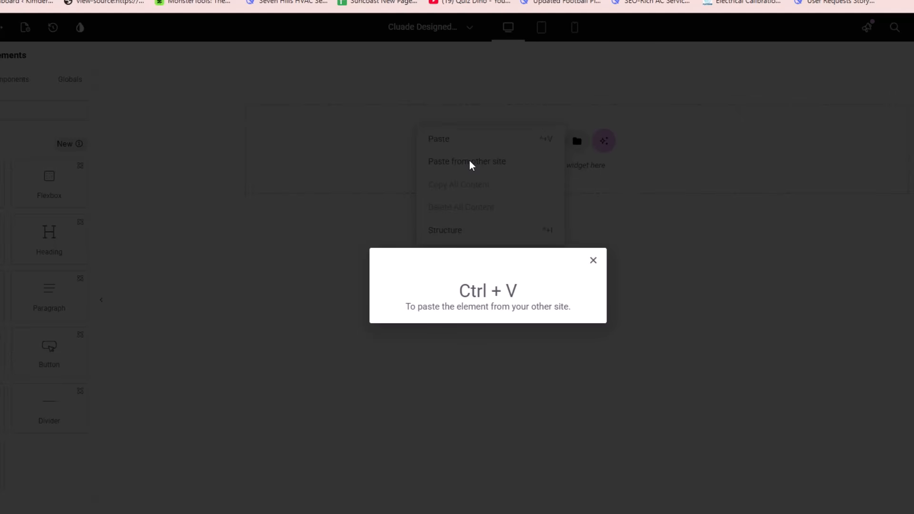
key("ctrl+v")
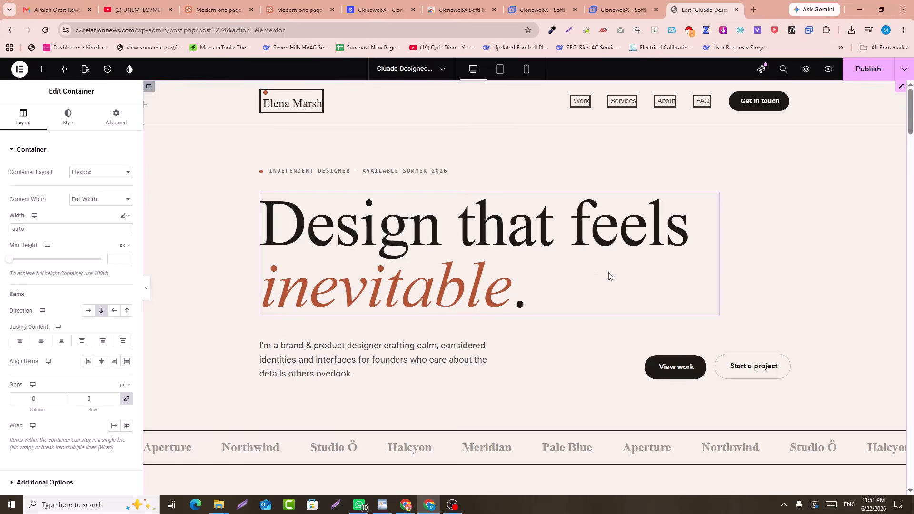
Examine the pasted hero heading, project card, process card and pricing card, checking each widget's editable content
scroll(609, 277, "down", 4)
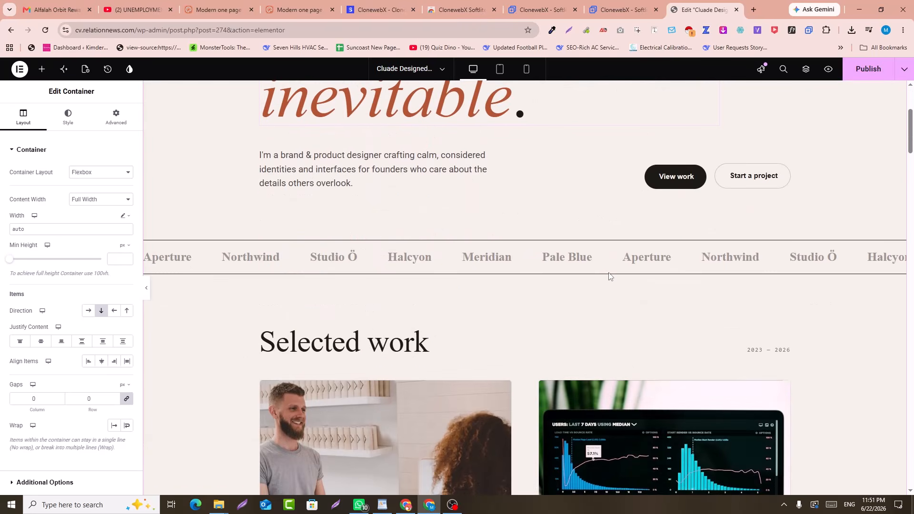
scroll(610, 277, "up", 3)
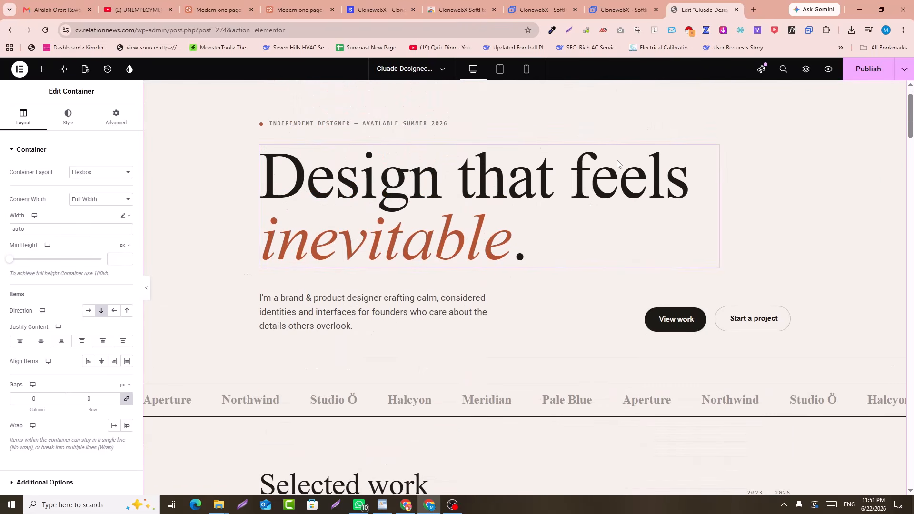
left_click(319, 159)
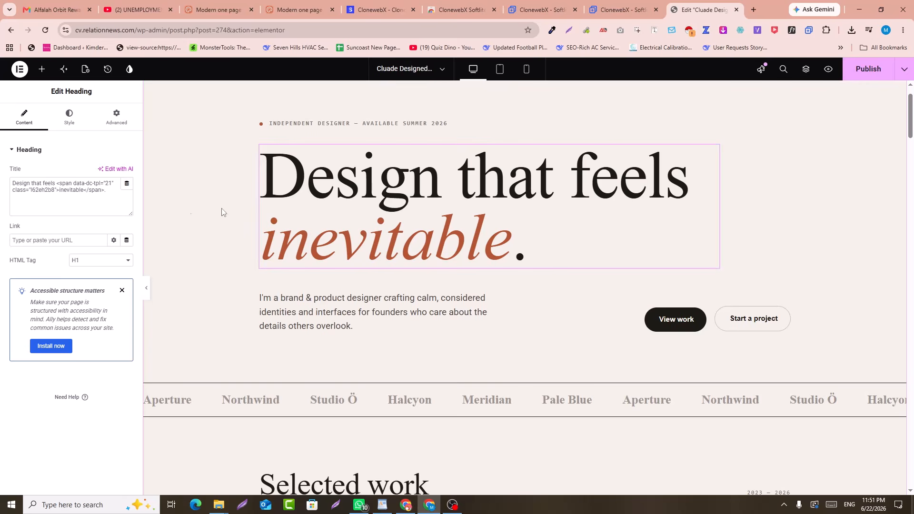
left_click_drag(114, 183, 56, 183)
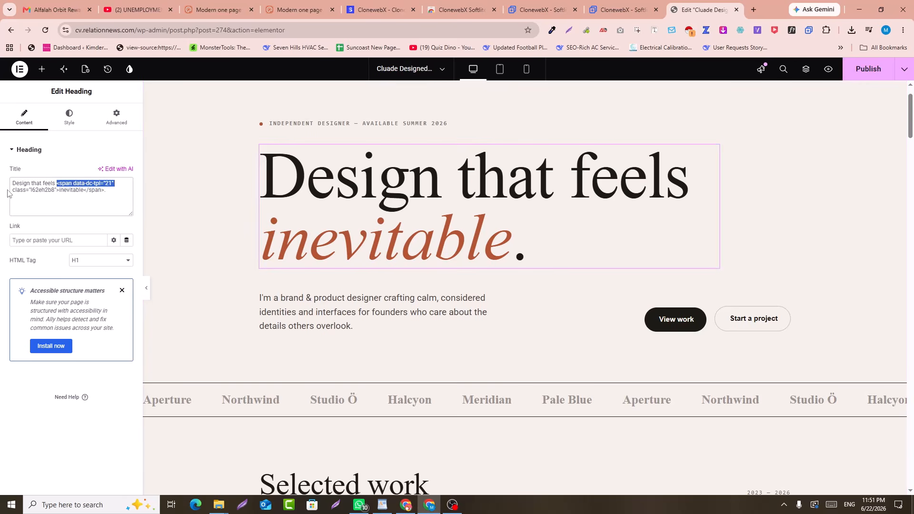
scroll(578, 236, "down", 8)
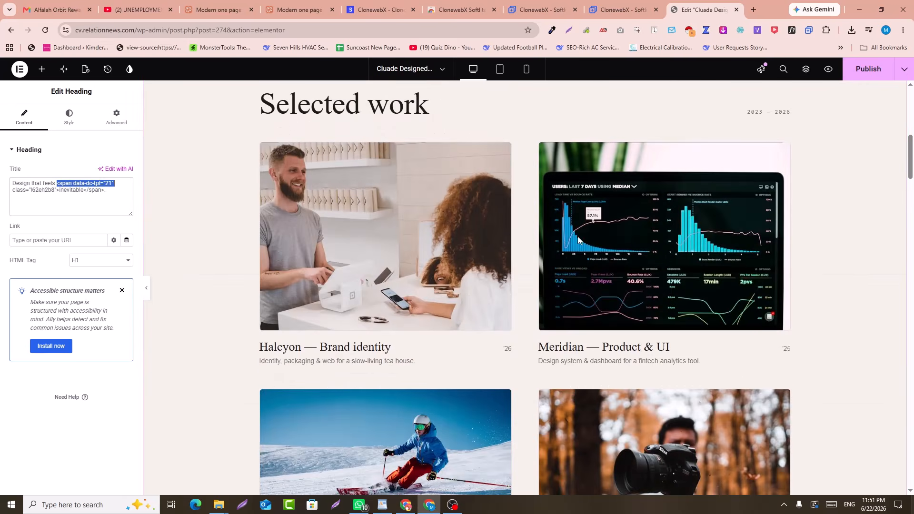
left_click(452, 260)
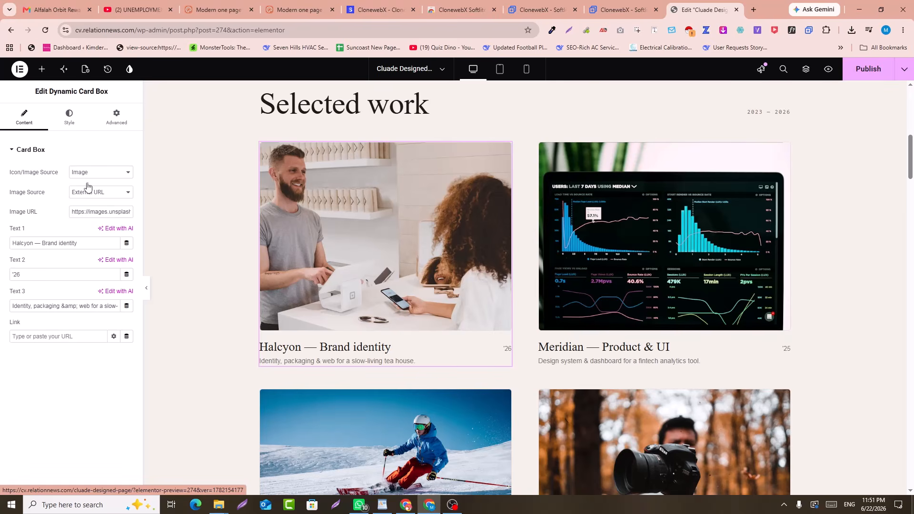
scroll(768, 331, "down", 10)
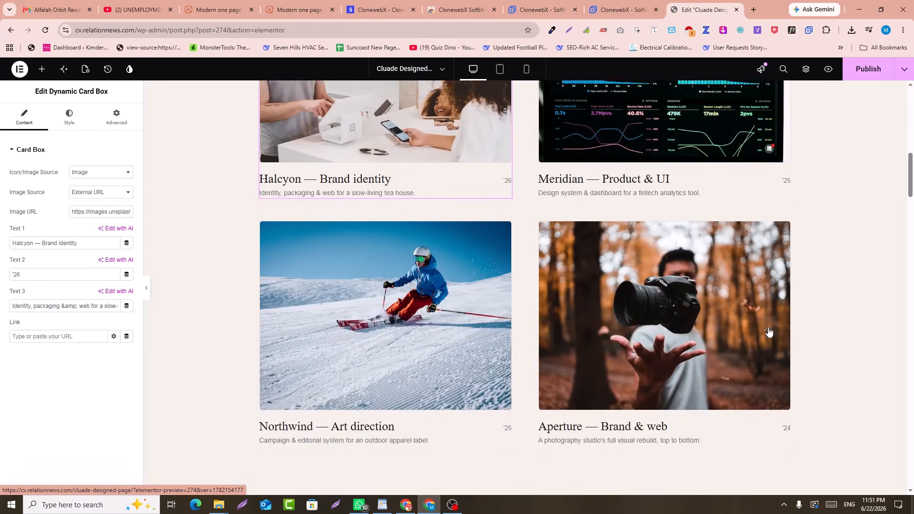
scroll(768, 332, "down", 8)
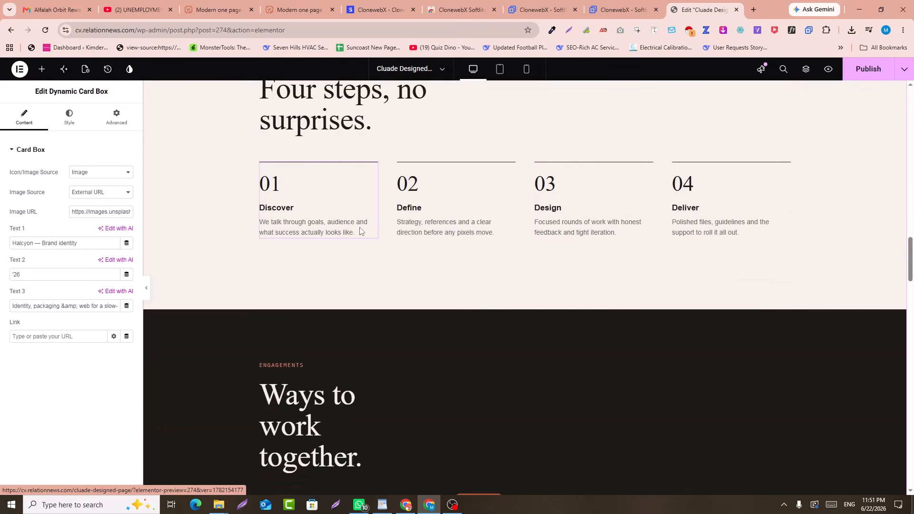
left_click(429, 220)
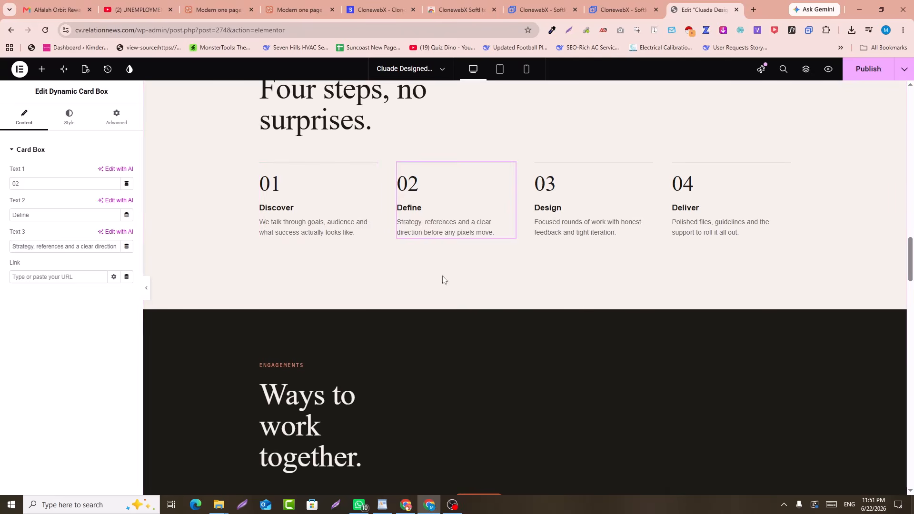
scroll(618, 326, "down", 5)
left_click(490, 314)
scroll(541, 327, "down", 7)
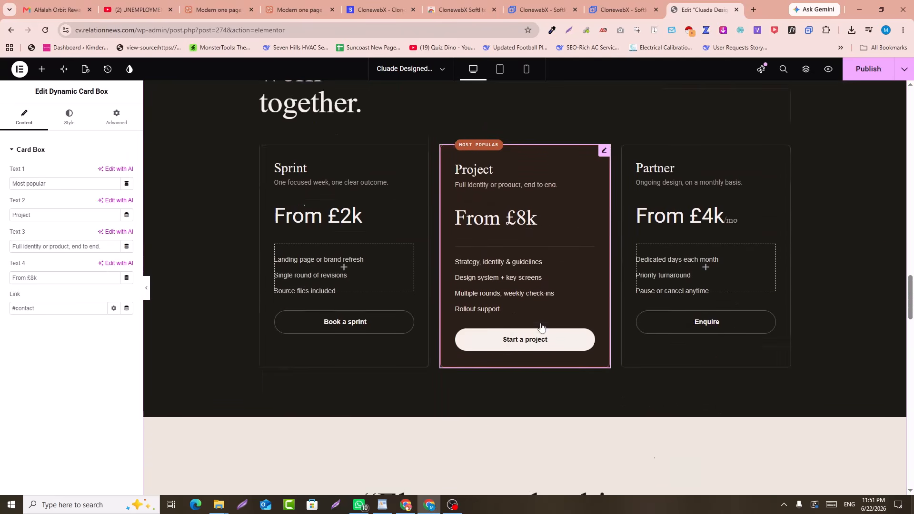
Review the testimonials, about section and footer of the pasted page, and look through the hero and selected work again
scroll(541, 326, "down", 7)
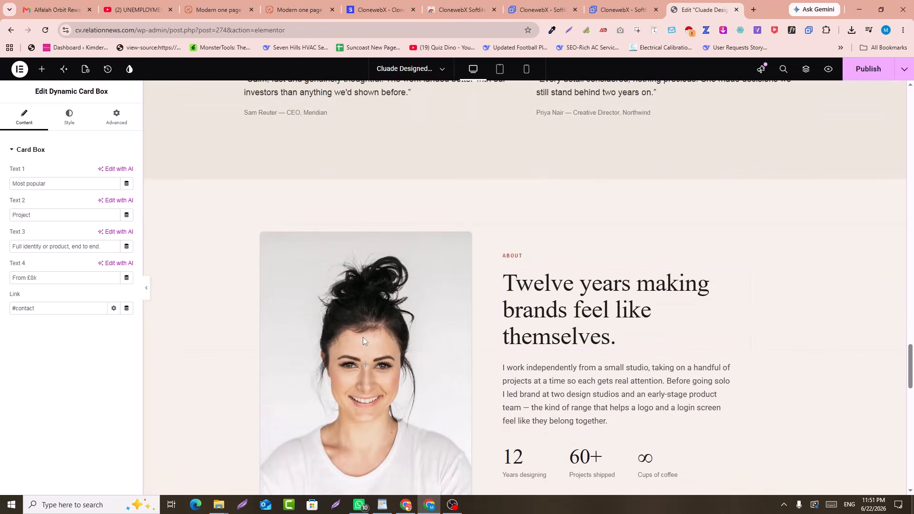
scroll(570, 346, "down", 4)
scroll(570, 346, "down", 12)
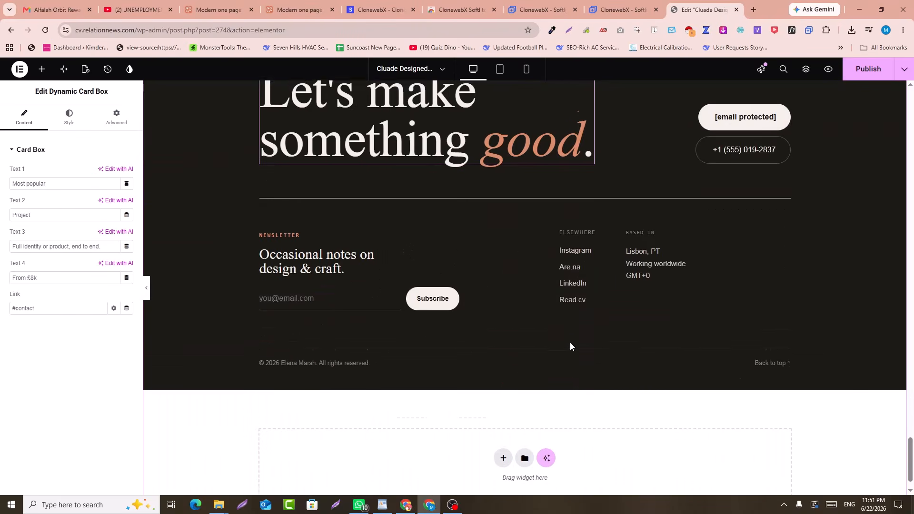
scroll(570, 343, "down", 1)
scroll(570, 343, "up", 2)
left_click_drag(910, 444, 911, 101)
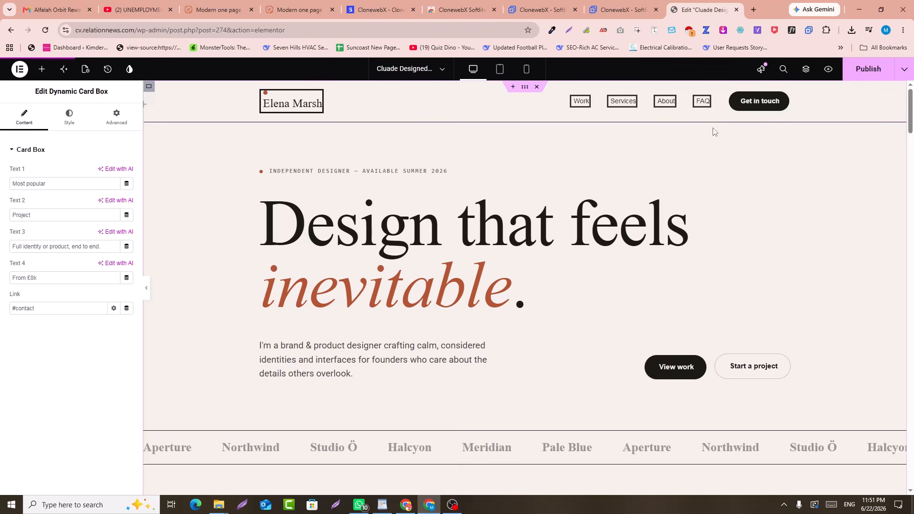
scroll(629, 261, "down", 7)
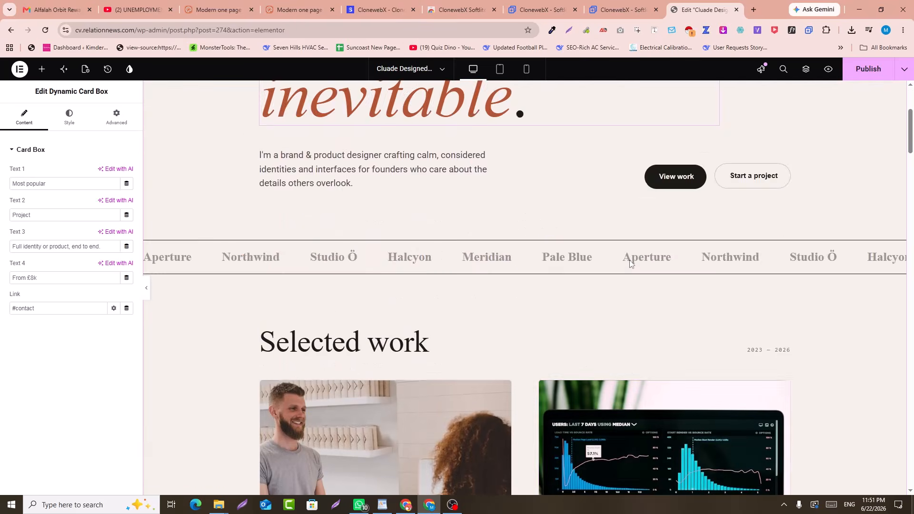
scroll(629, 263, "down", 3)
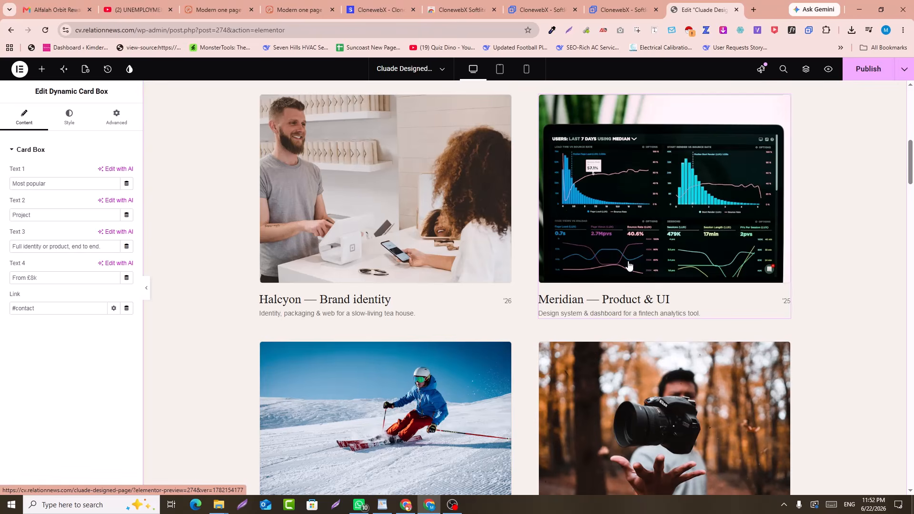
scroll(647, 291, "down", 6)
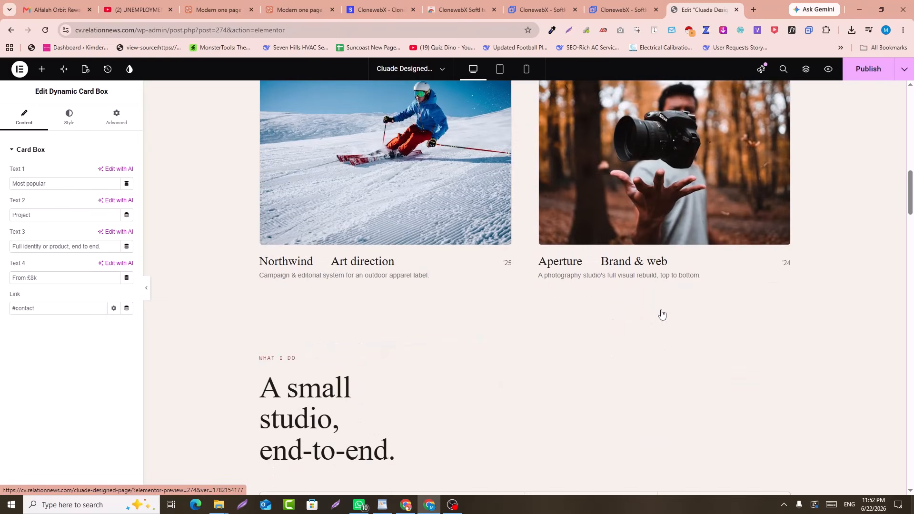
Check the remaining pasted sections down to the pricing cards, publish the Elementor page and open its preview
scroll(660, 313, "down", 5)
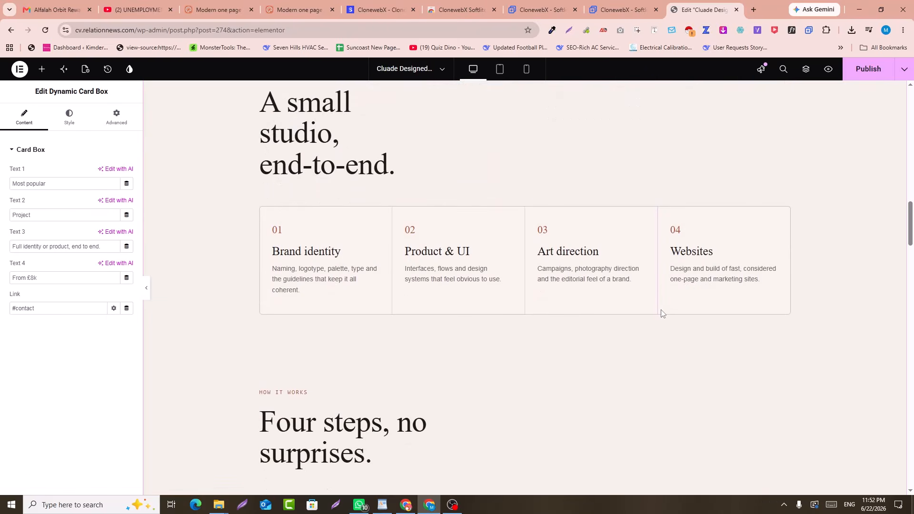
scroll(660, 313, "down", 10)
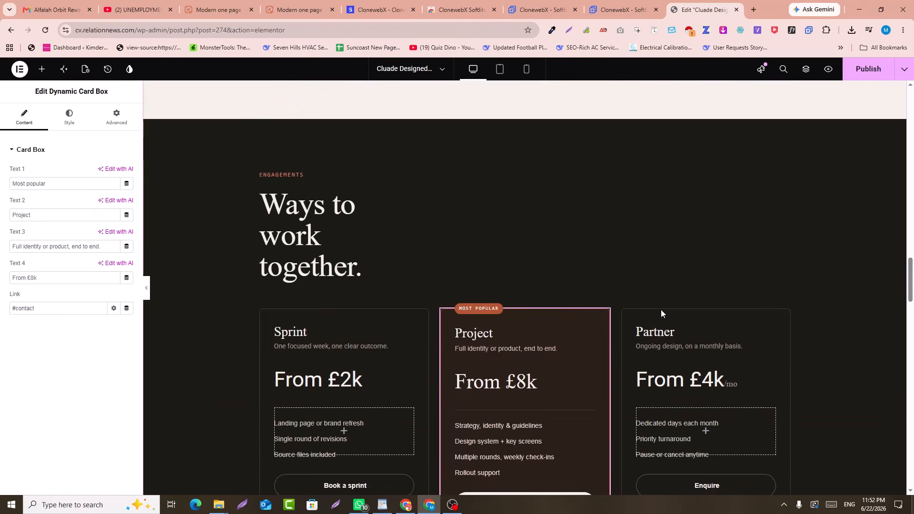
scroll(661, 310, "down", 4)
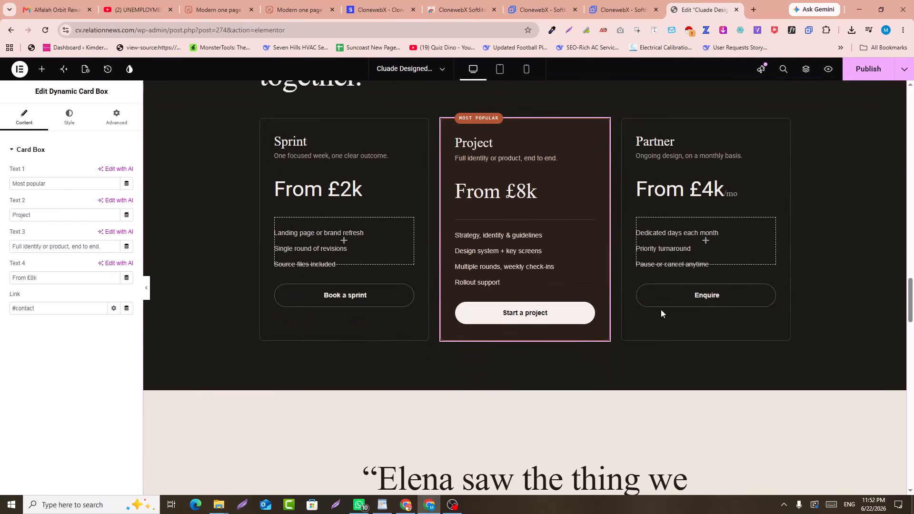
left_click(875, 72)
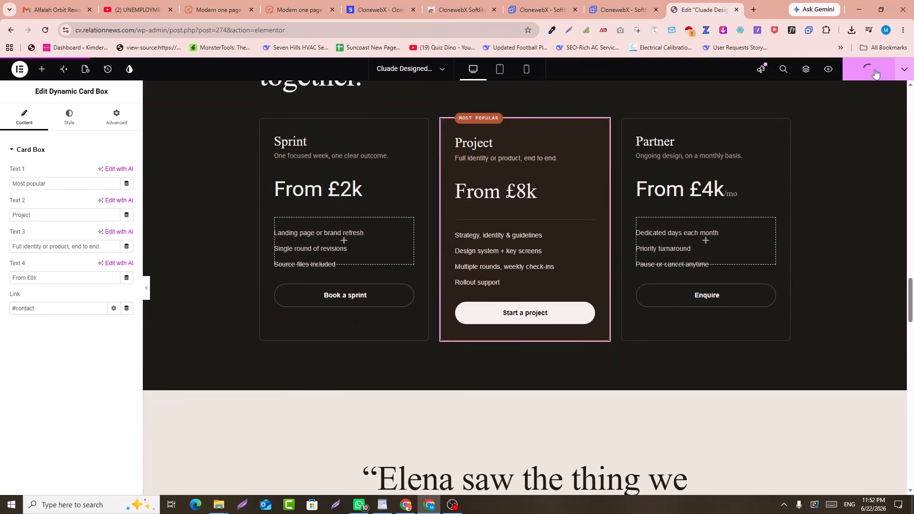
left_click(827, 70)
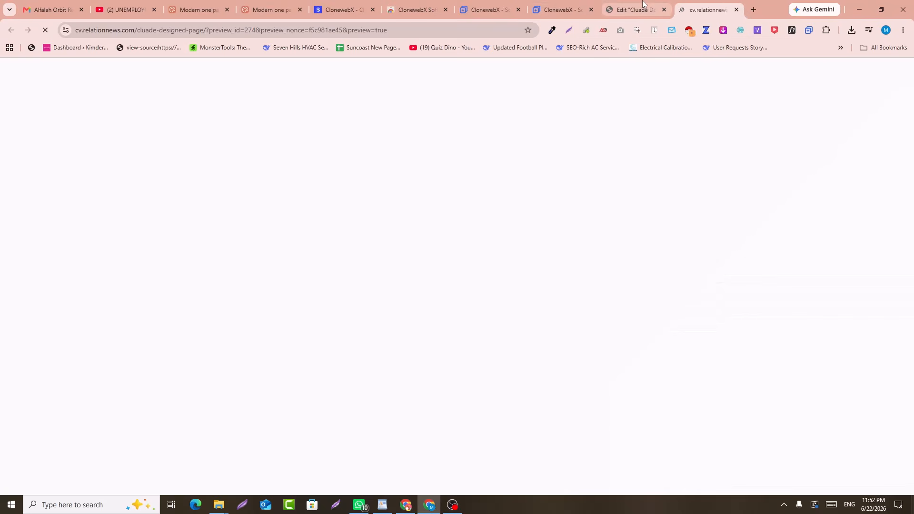
Review the previewed page from the hero and selected work through testimonials, about section and FAQ to the contact footer
scroll(410, 252, "down", 9)
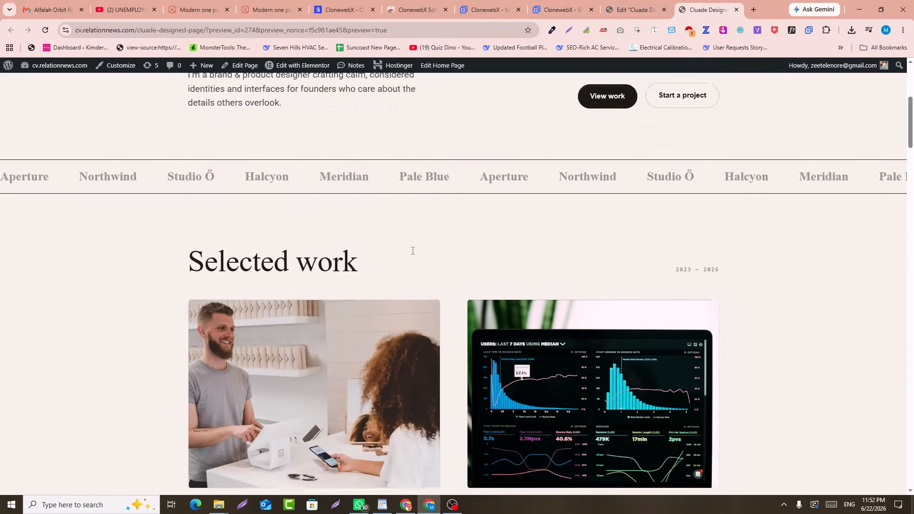
scroll(690, 252, "down", 19)
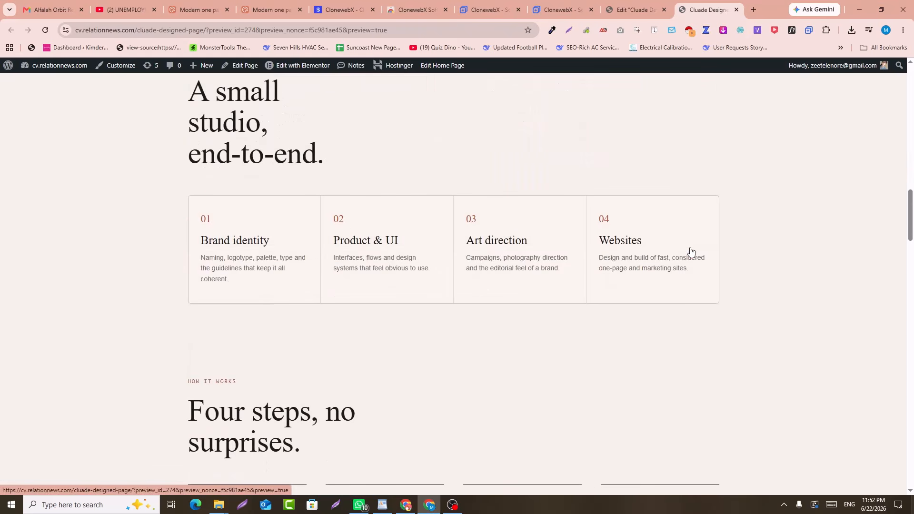
scroll(690, 252, "down", 20)
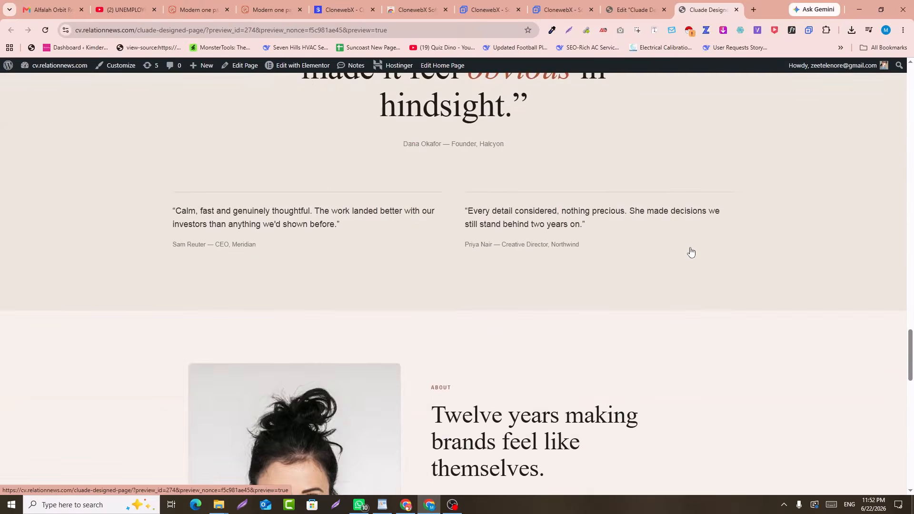
scroll(690, 253, "down", 12)
scroll(690, 253, "up", 3)
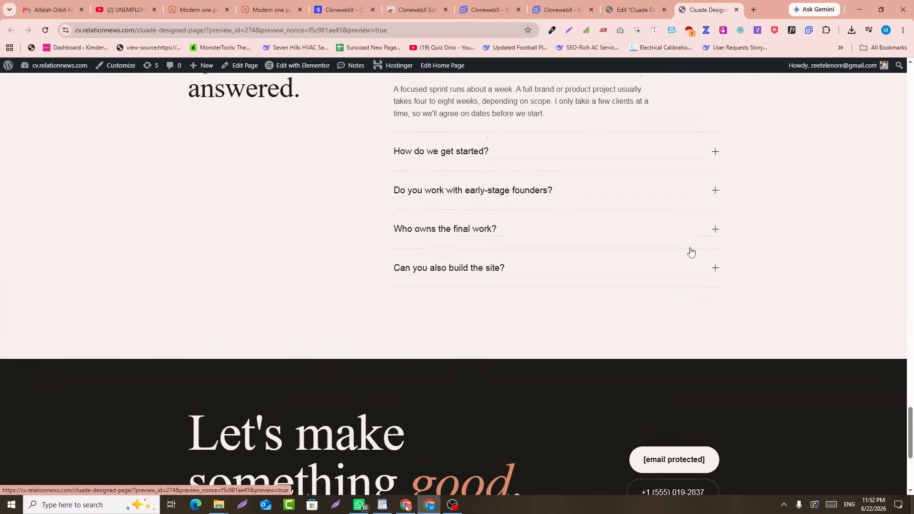
scroll(433, 202, "down", 5)
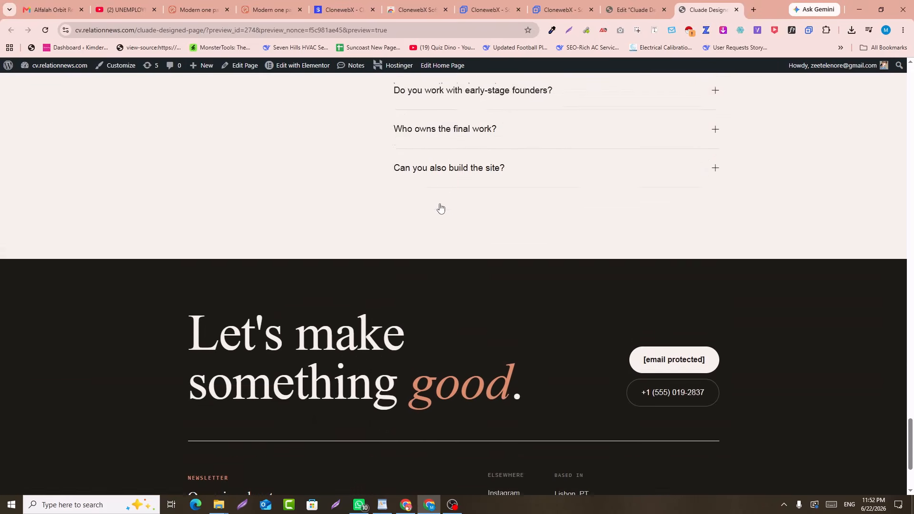
scroll(425, 269, "up", 20)
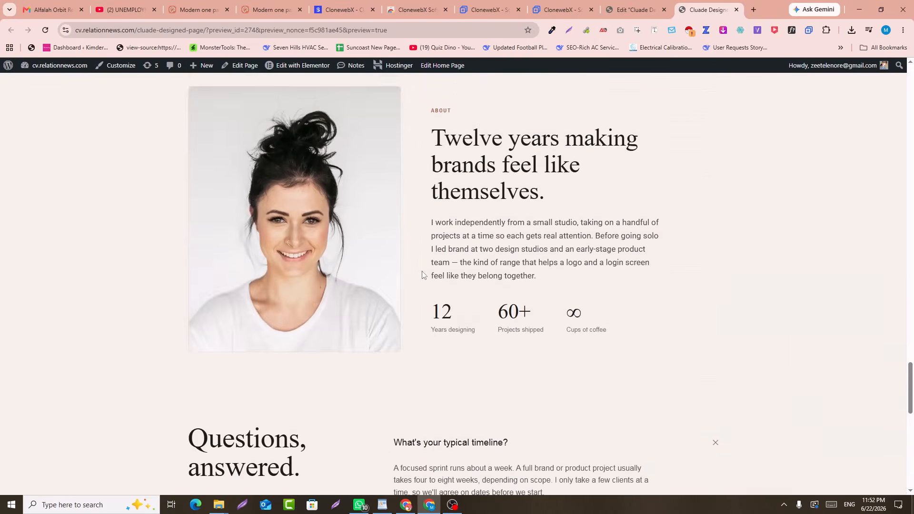
scroll(421, 274, "up", 20)
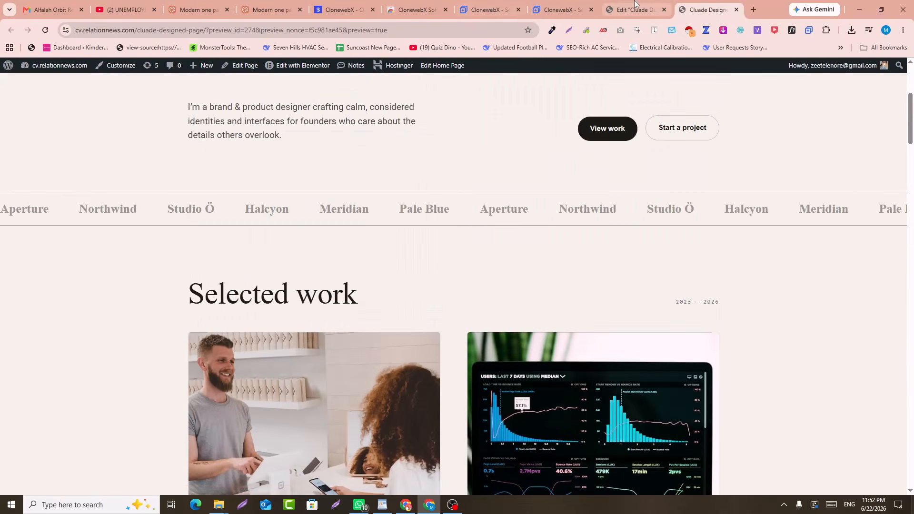
Return briefly to the Elementor editor and ClonewebX projects, and look through the supported page builders and features on the ClonewebX product page
left_click(635, 6)
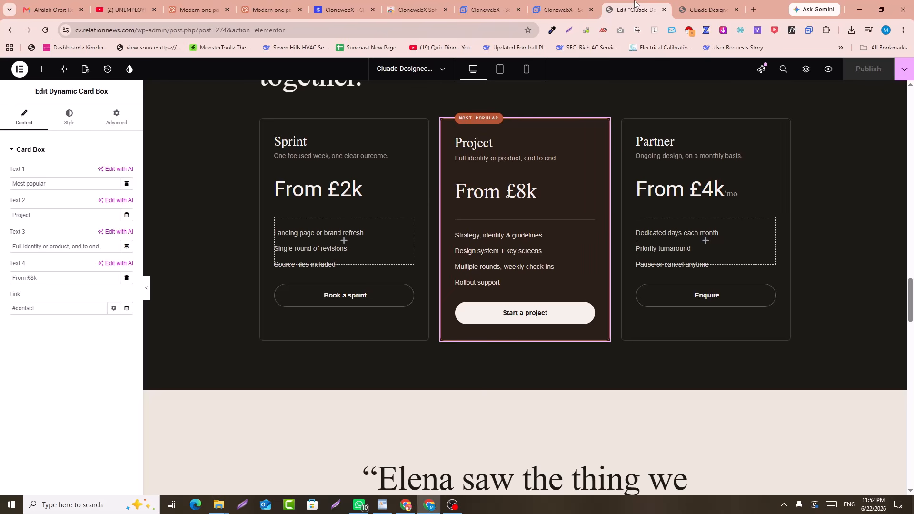
scroll(593, 110, "up", 7)
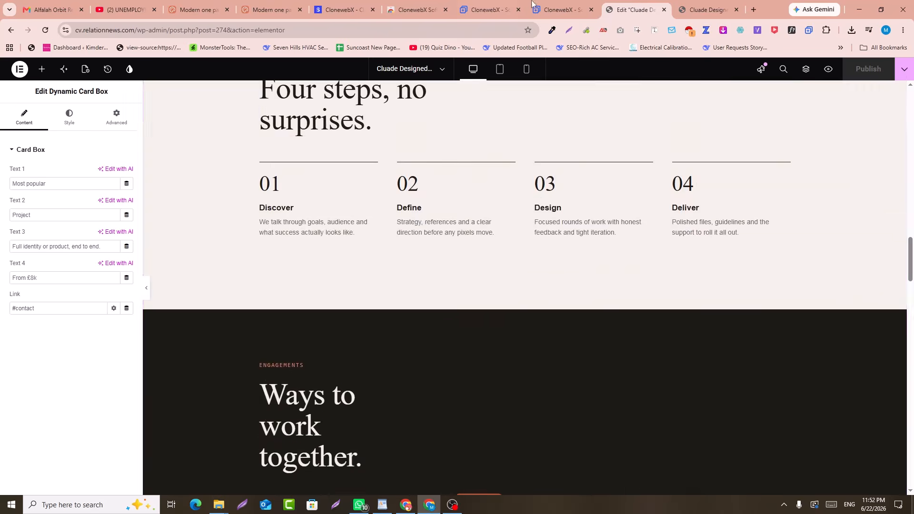
left_click(561, 10)
left_click(514, 5)
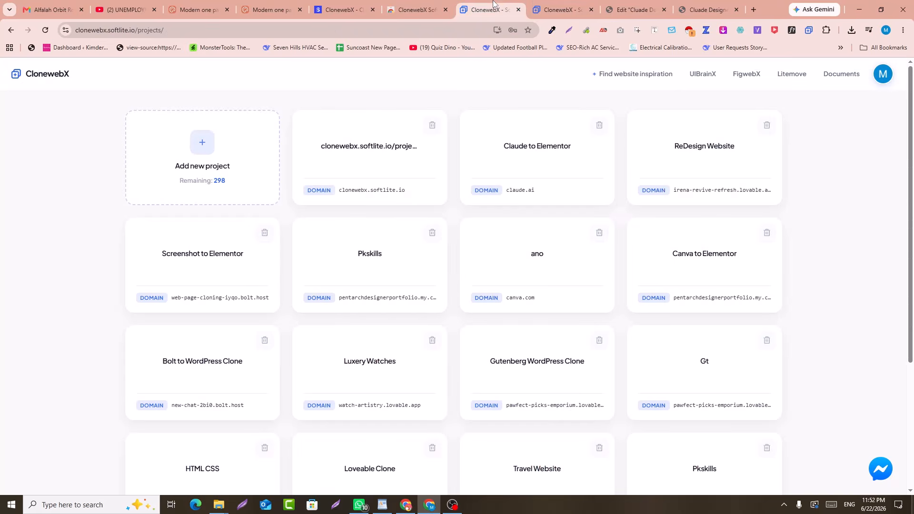
left_click(319, 5)
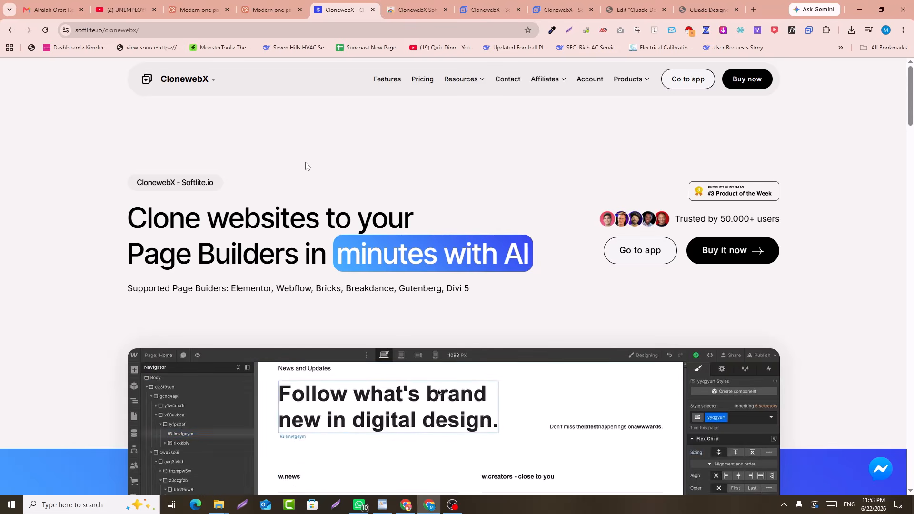
scroll(434, 219, "down", 6)
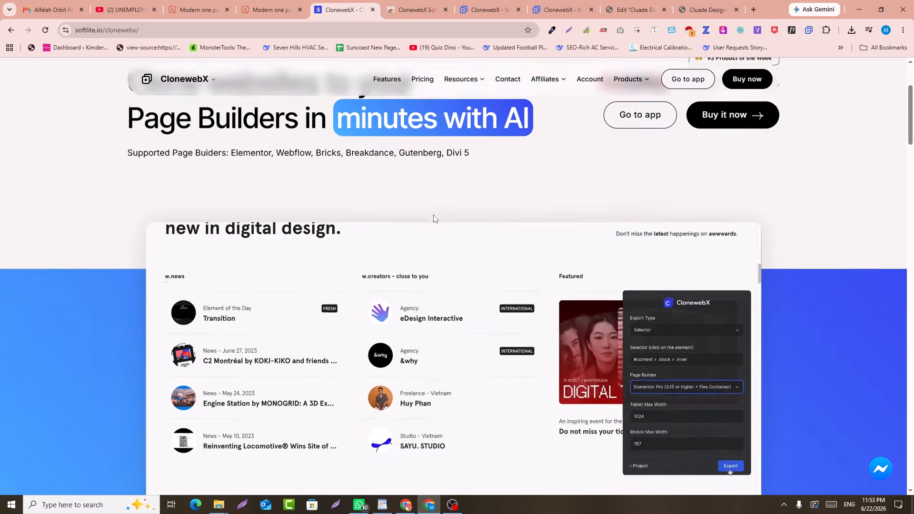
scroll(436, 222, "down", 15)
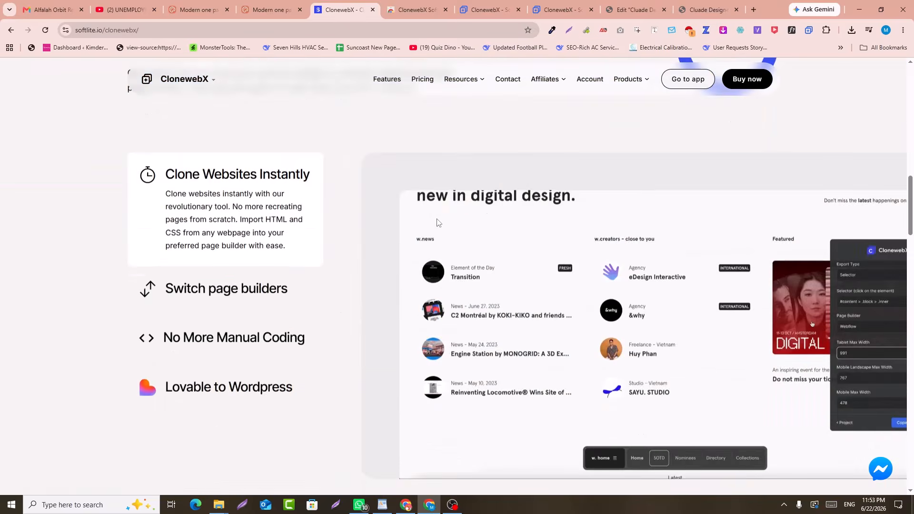